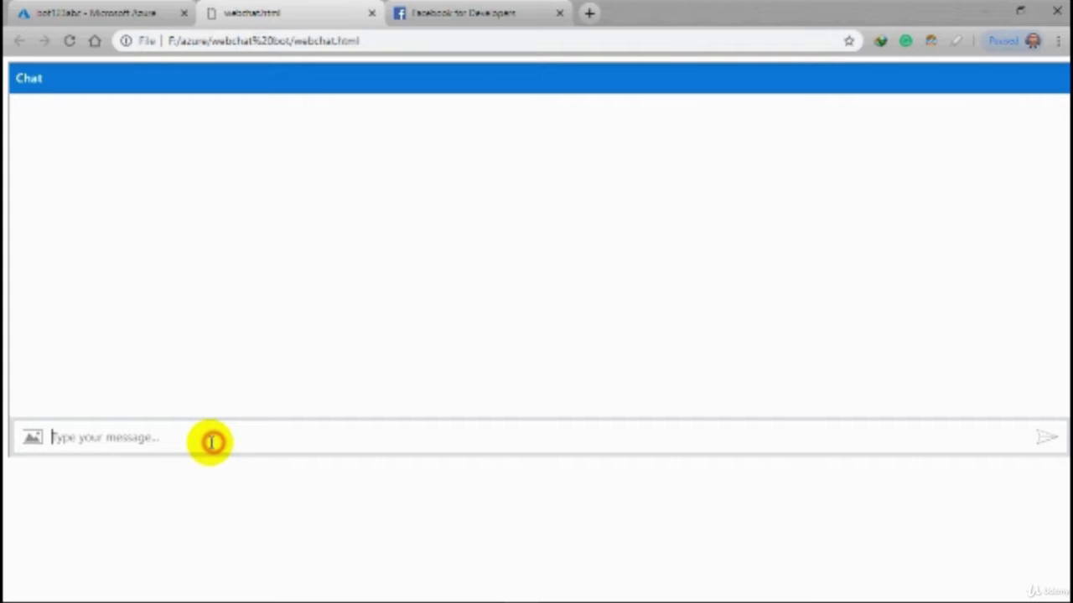
Send the message "hi" to the bot in the web chat
type("hi")
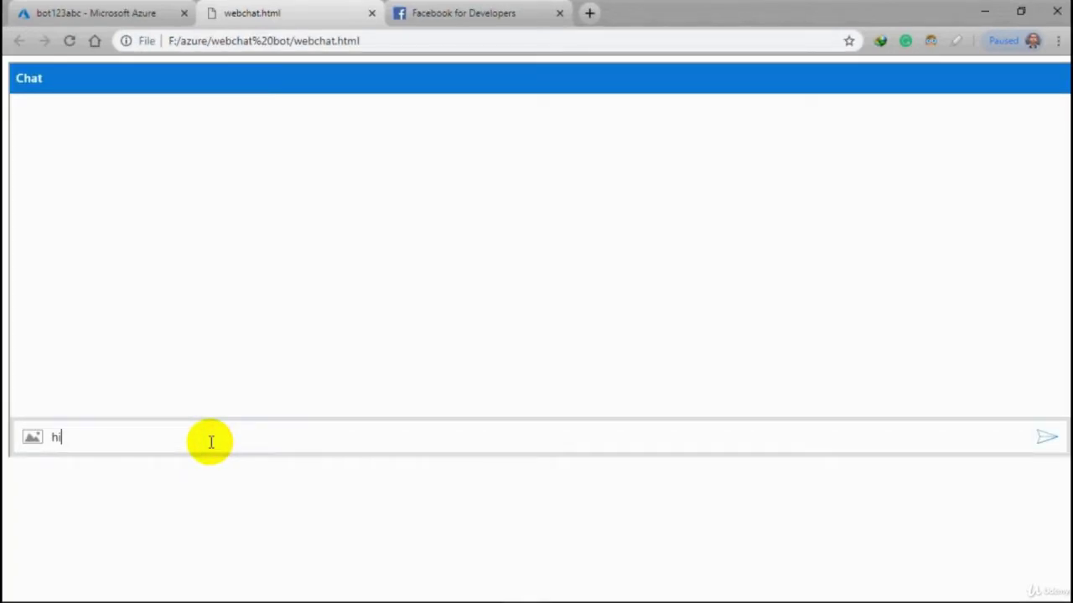
key("Return")
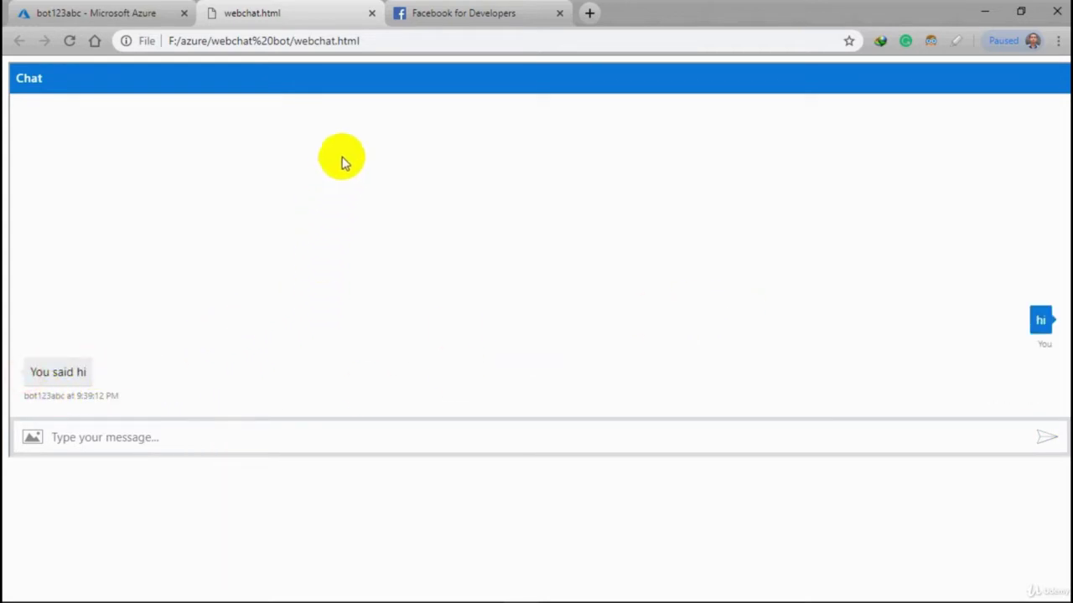
Open the Facebook channel configuration of bot123abc in the Azure portal and look over its credential, callback URL and verify token fields
left_click(180, 10)
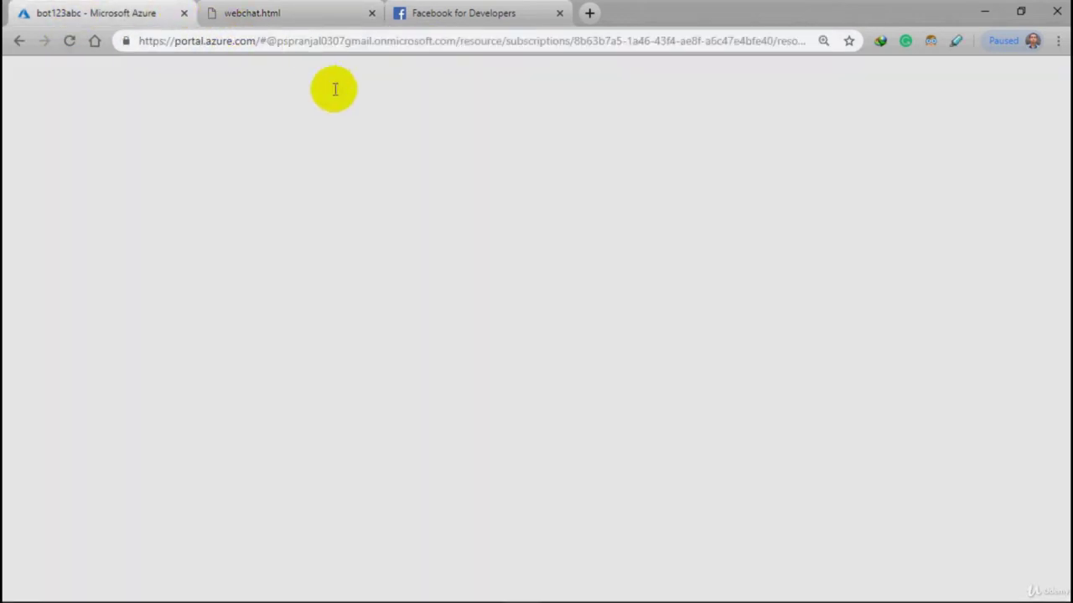
scroll(701, 400, "down", 2)
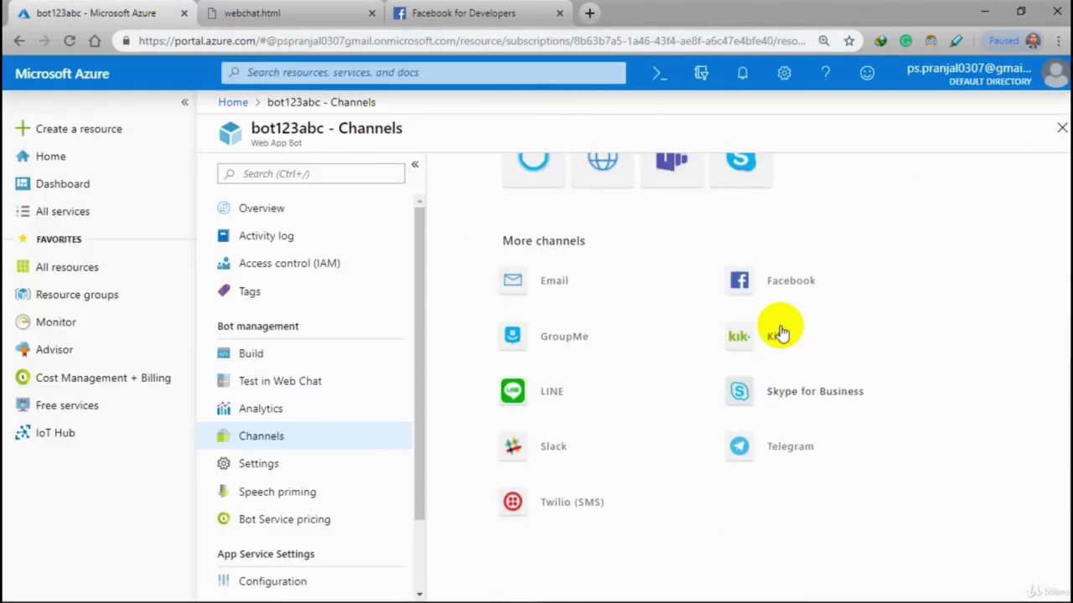
left_click(779, 281)
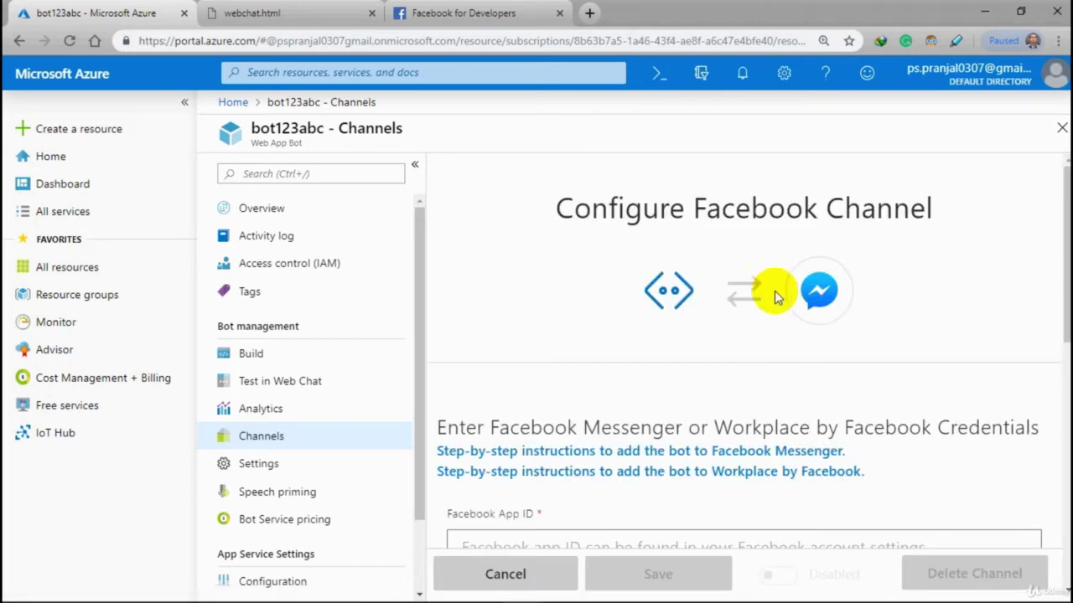
scroll(754, 385, "down", 1)
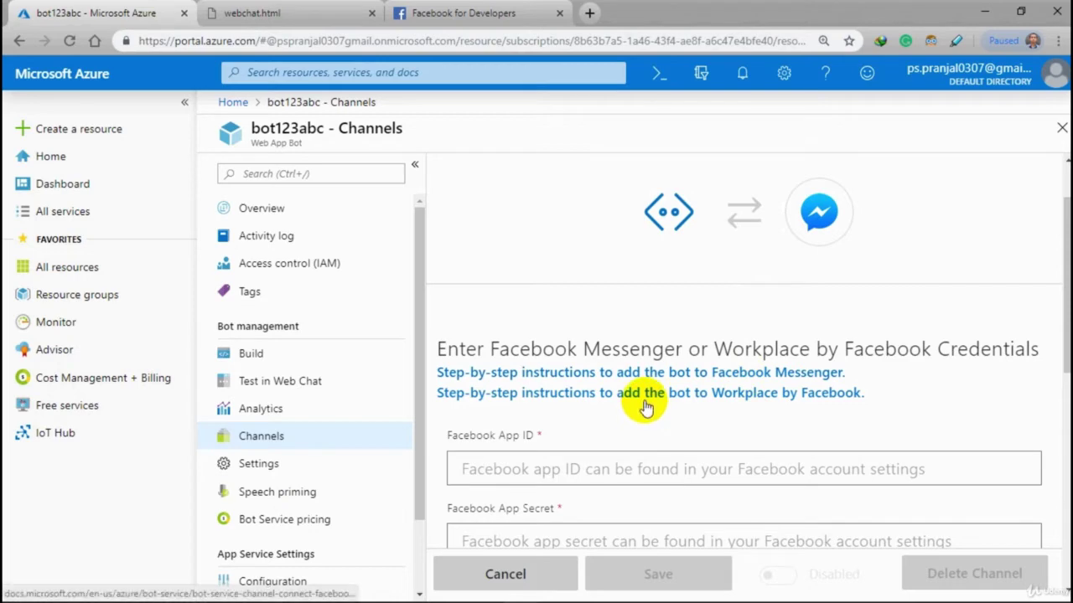
scroll(646, 406, "down", 1)
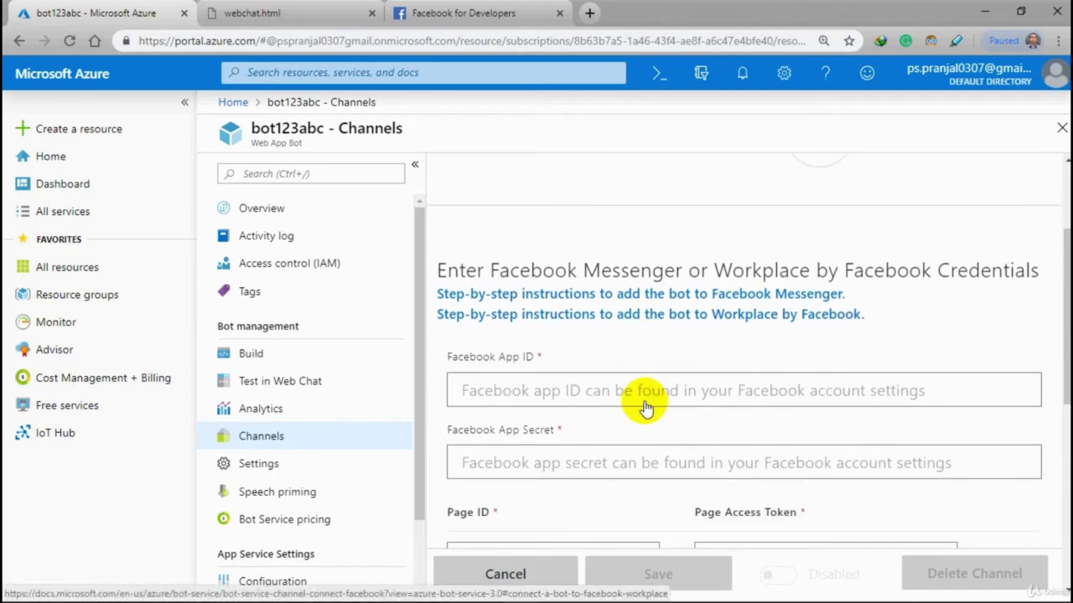
scroll(647, 399, "down", 3)
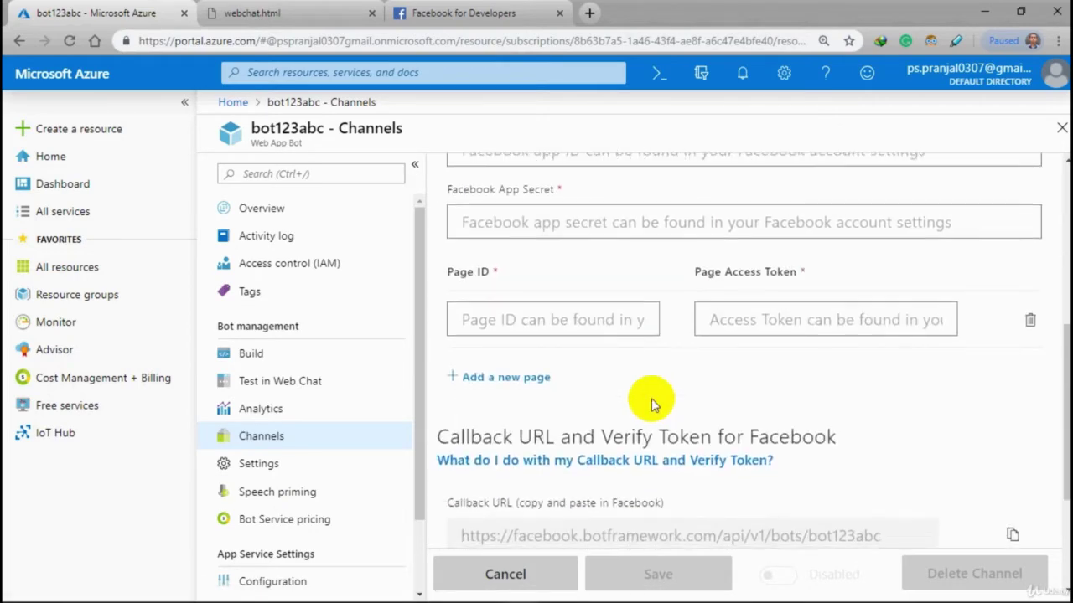
scroll(651, 398, "down", 3)
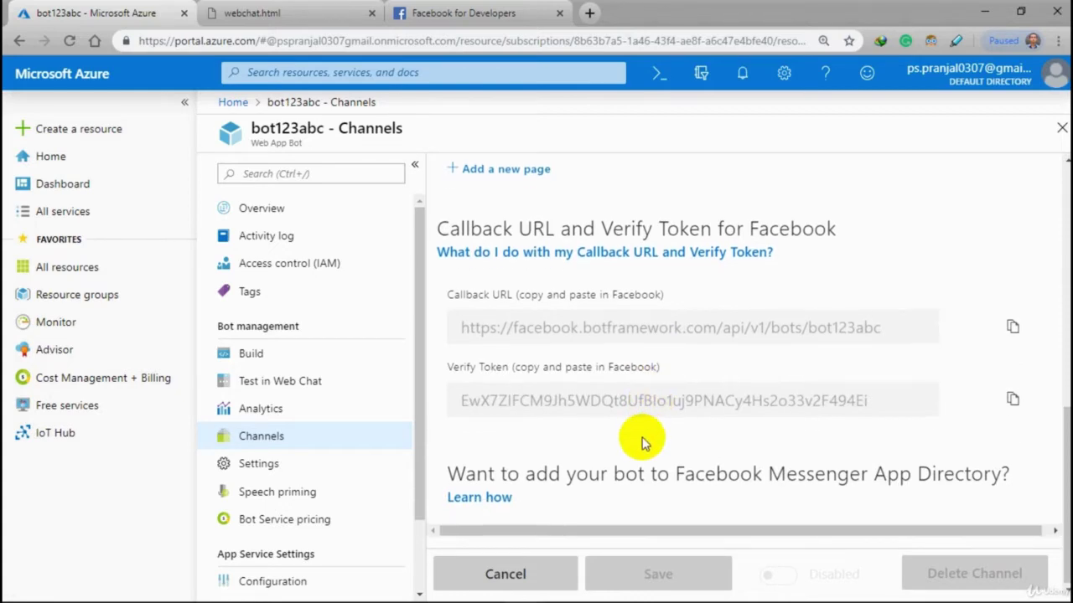
scroll(643, 440, "up", 6)
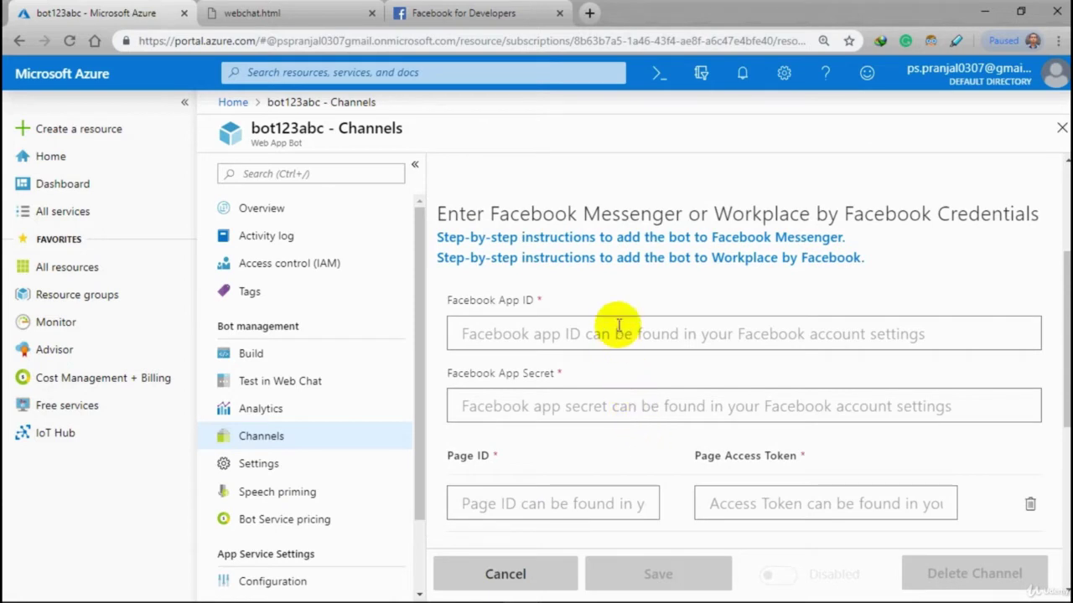
Open the step-by-step instructions for Facebook Messenger and for Workplace by Facebook, each in a new browser tab
right_click(644, 238)
left_click(696, 248)
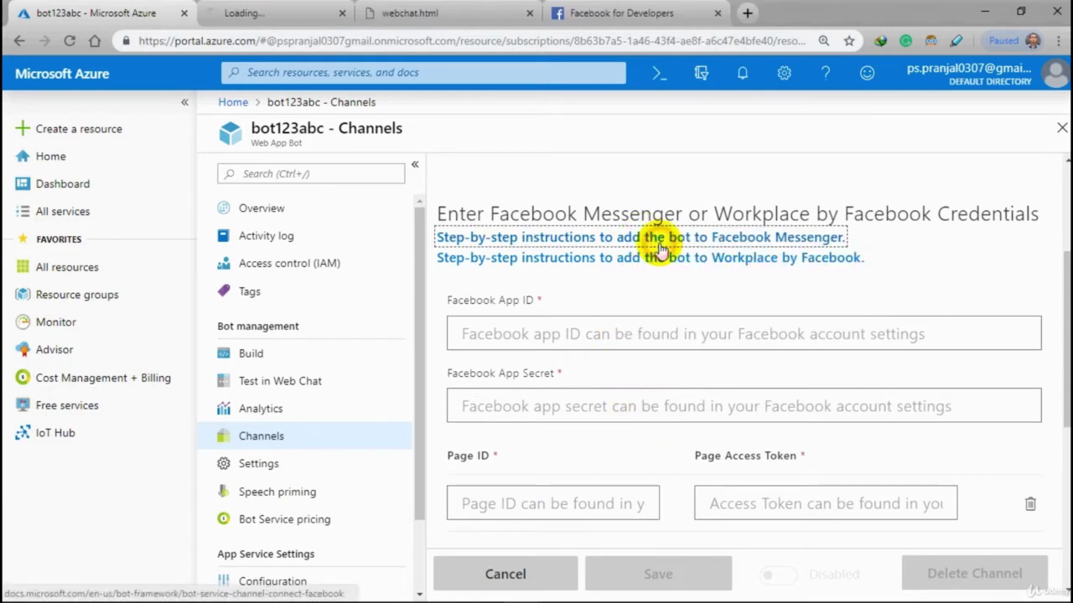
right_click(652, 261)
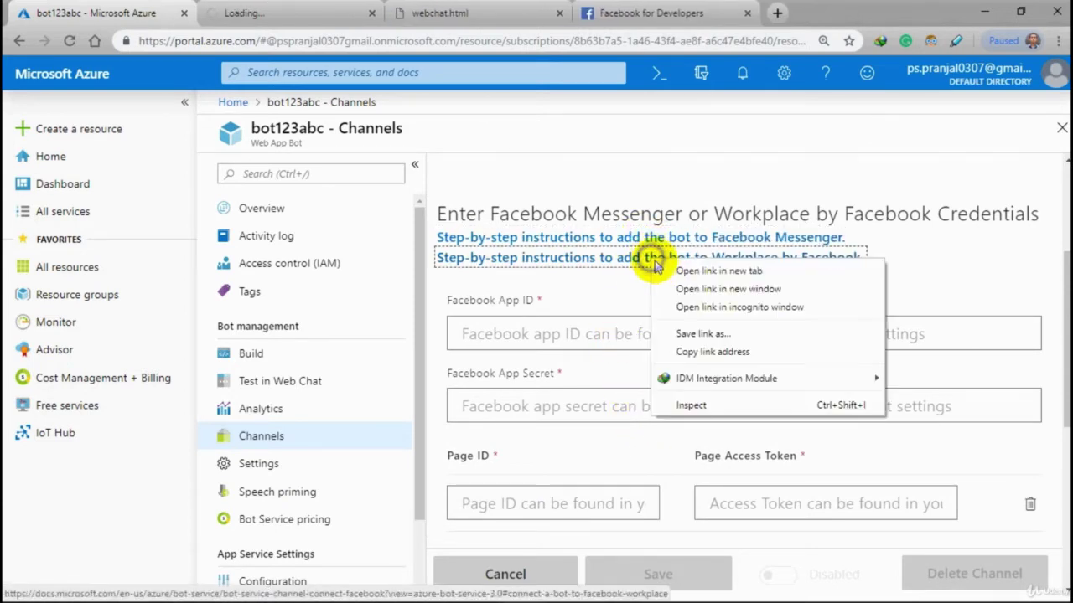
left_click(662, 271)
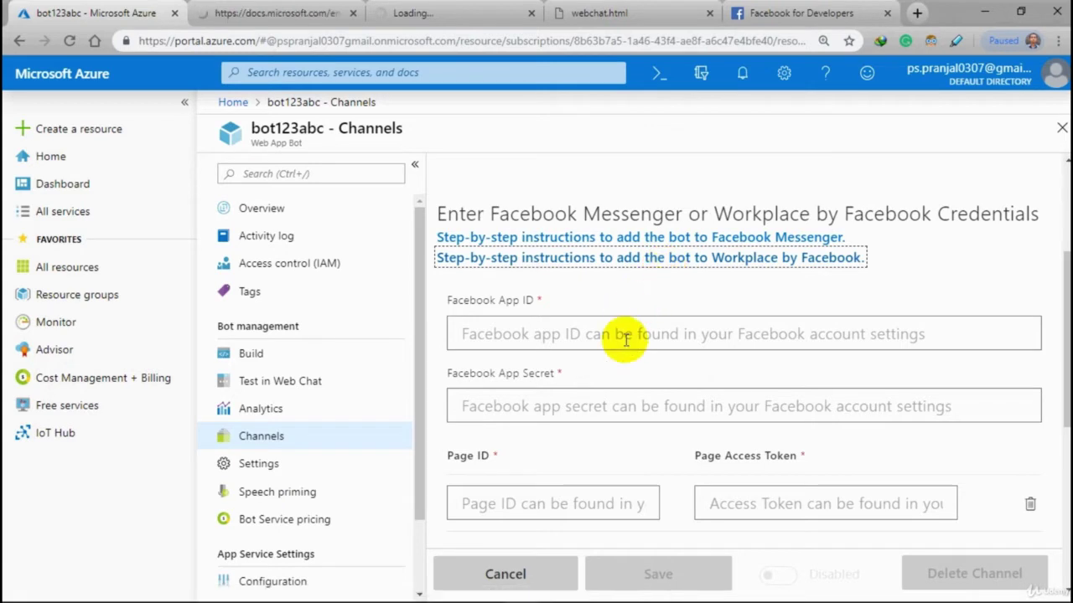
Review the Facebook channel form's app secret, page ID, page access token, callback URL and verify token fields
scroll(626, 339, "down", 2)
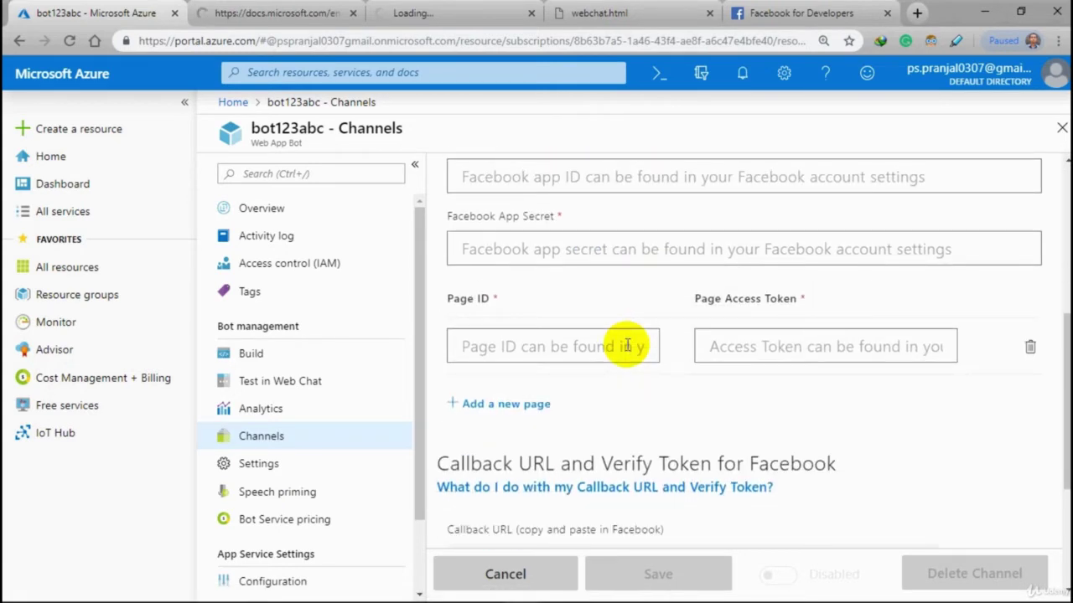
scroll(627, 345, "down", 1)
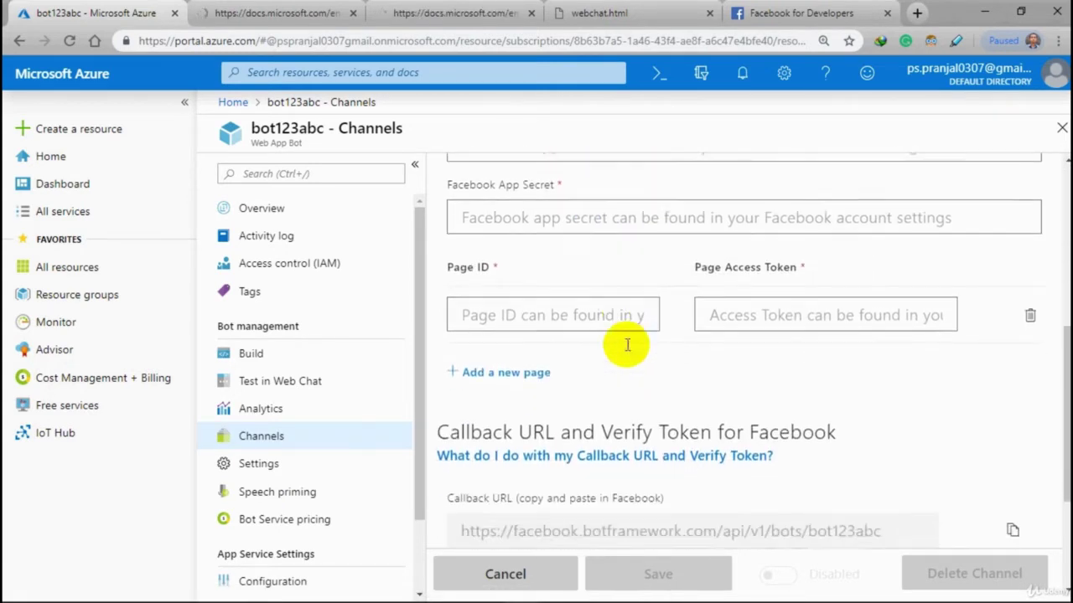
scroll(627, 346, "down", 1)
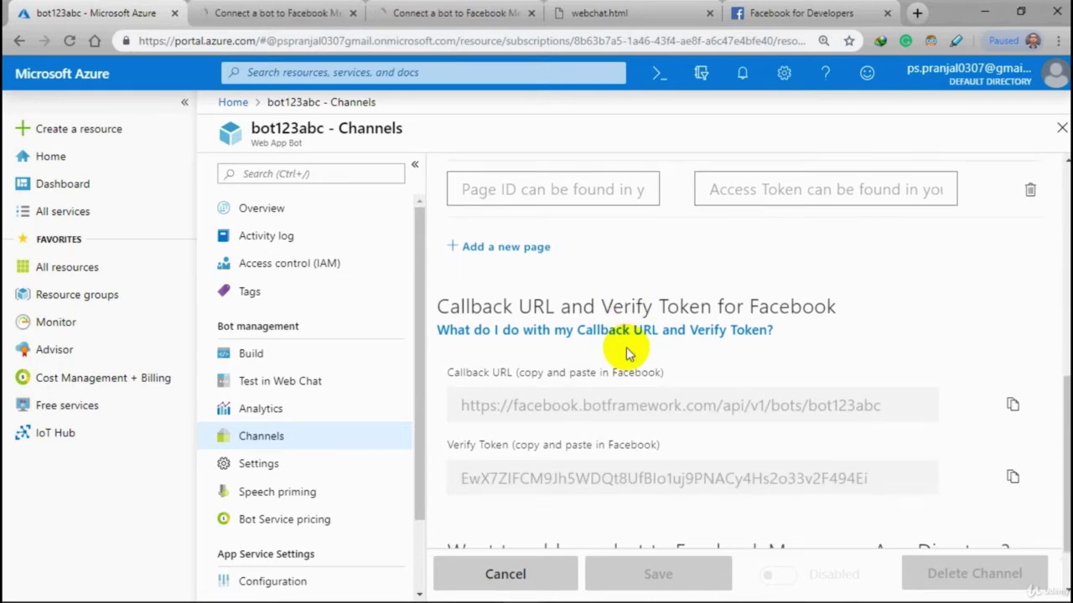
scroll(627, 352, "down", 1)
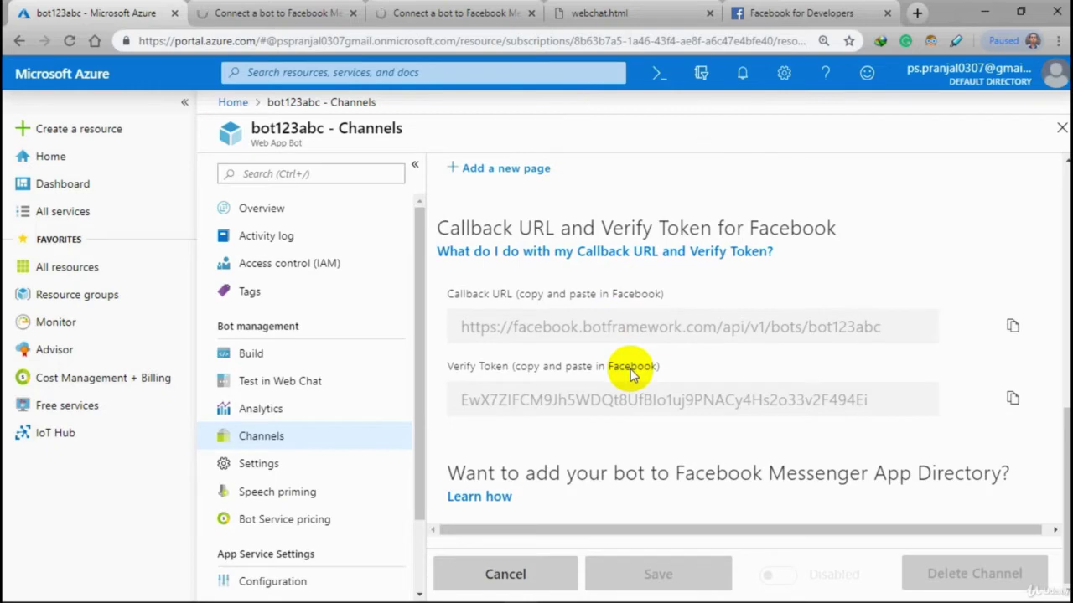
left_click(713, 528)
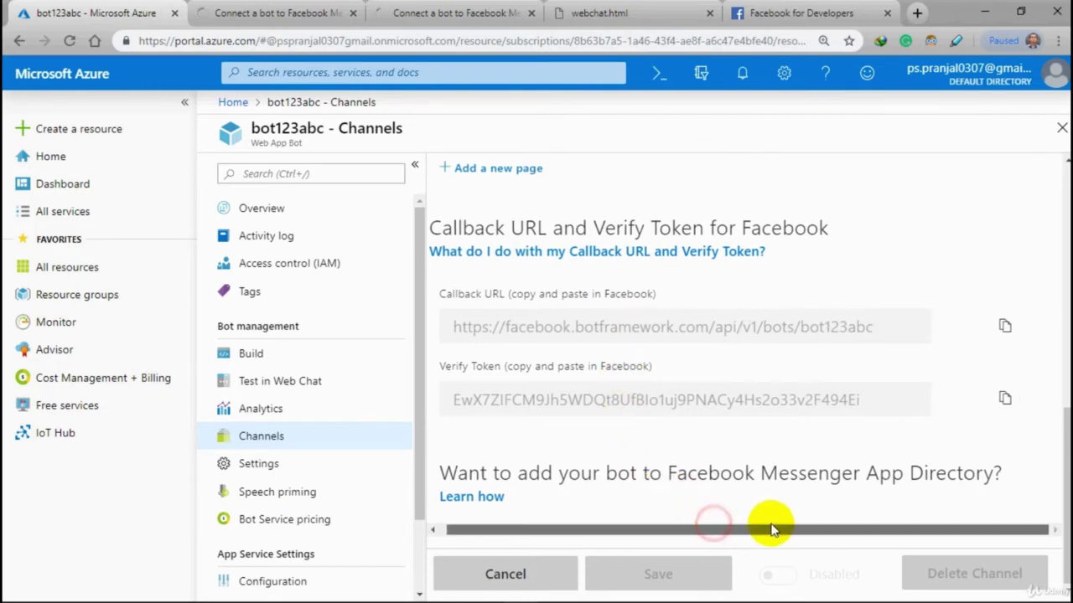
scroll(690, 412, "up", 5)
Read through the "Connect a bot to Facebook" article, covering the page ID, Facebook app creation, Messenger setup, credentials and Workplace integration
left_click(285, 14)
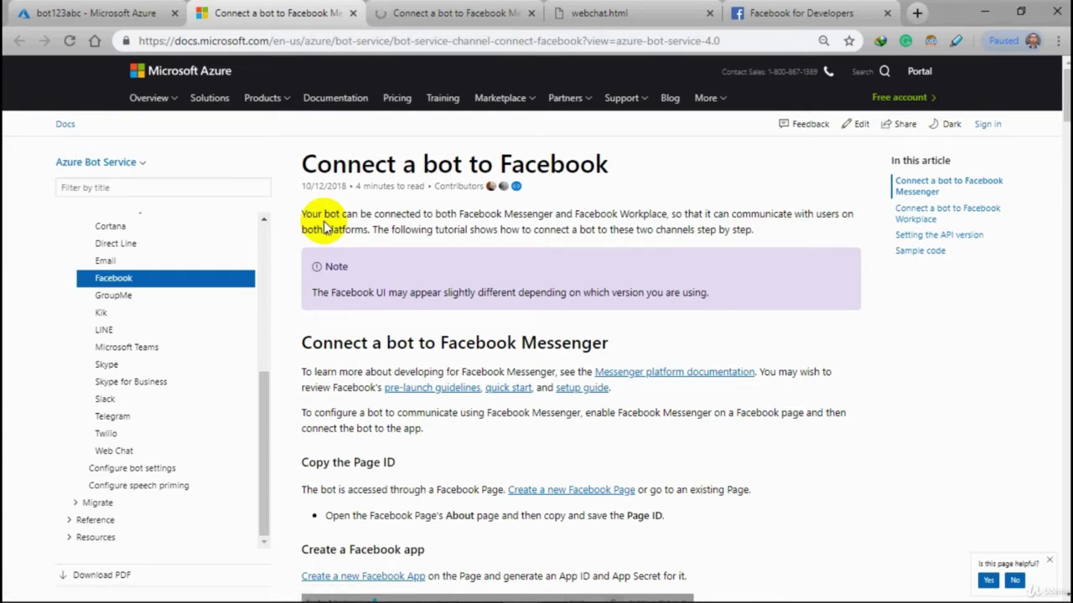
scroll(478, 317, "down", 2)
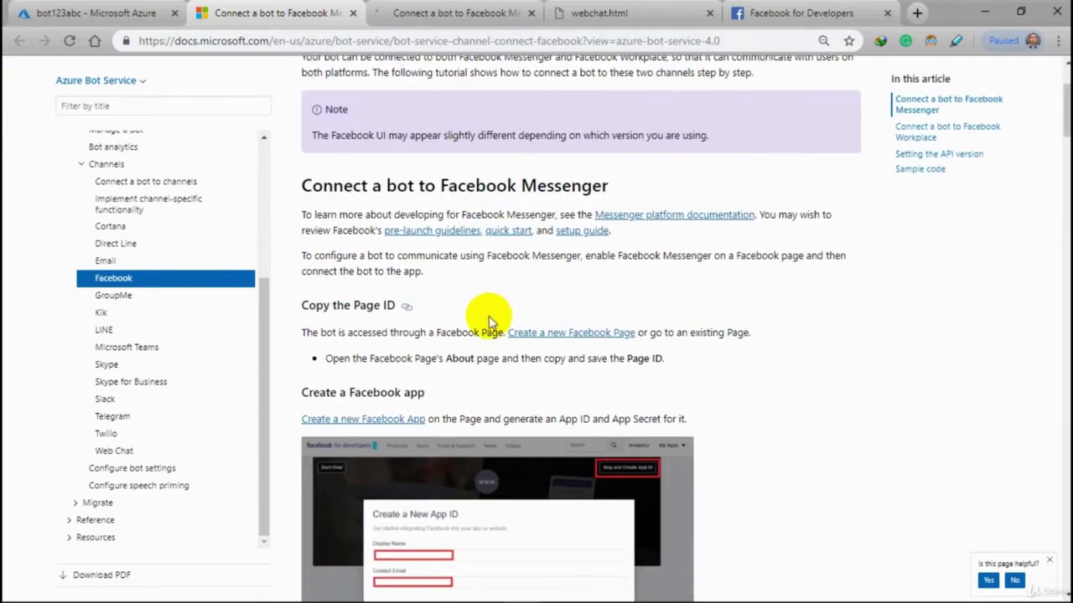
scroll(489, 316, "down", 1)
scroll(490, 328, "down", 2)
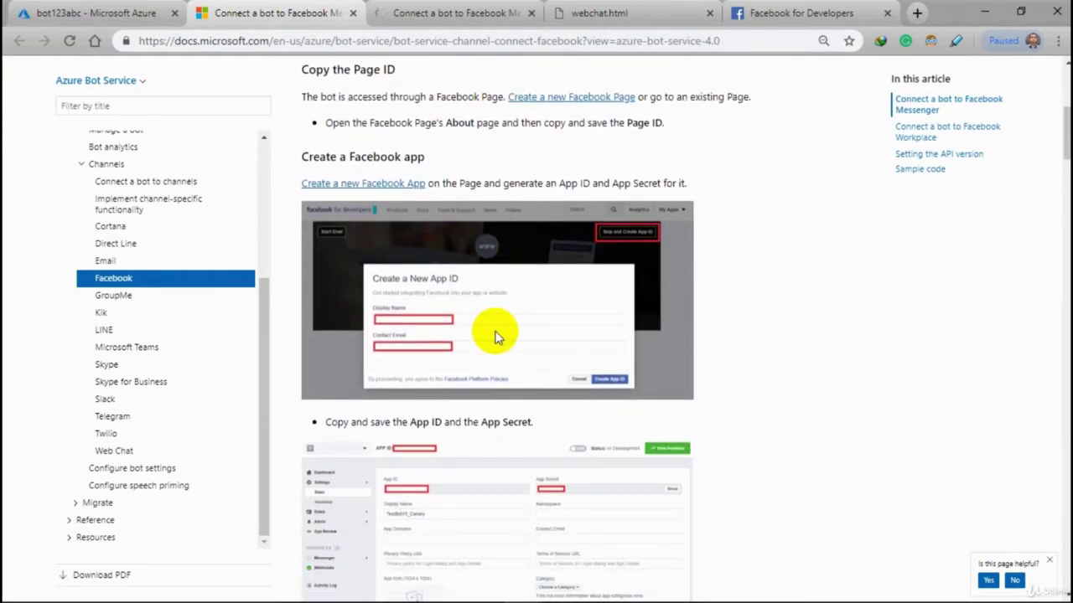
scroll(494, 337, "down", 1)
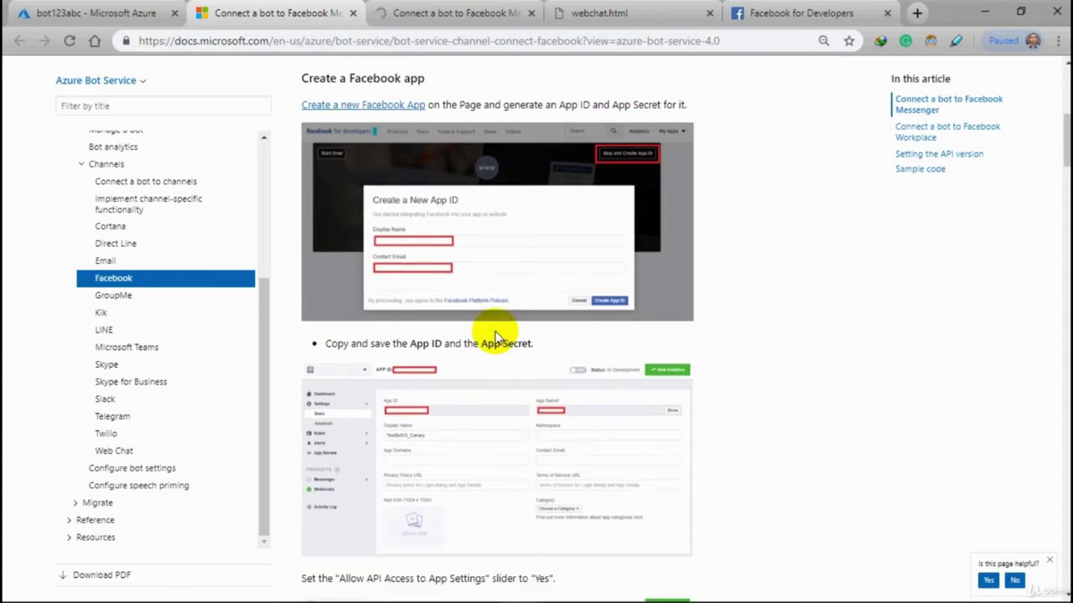
scroll(494, 337, "down", 1)
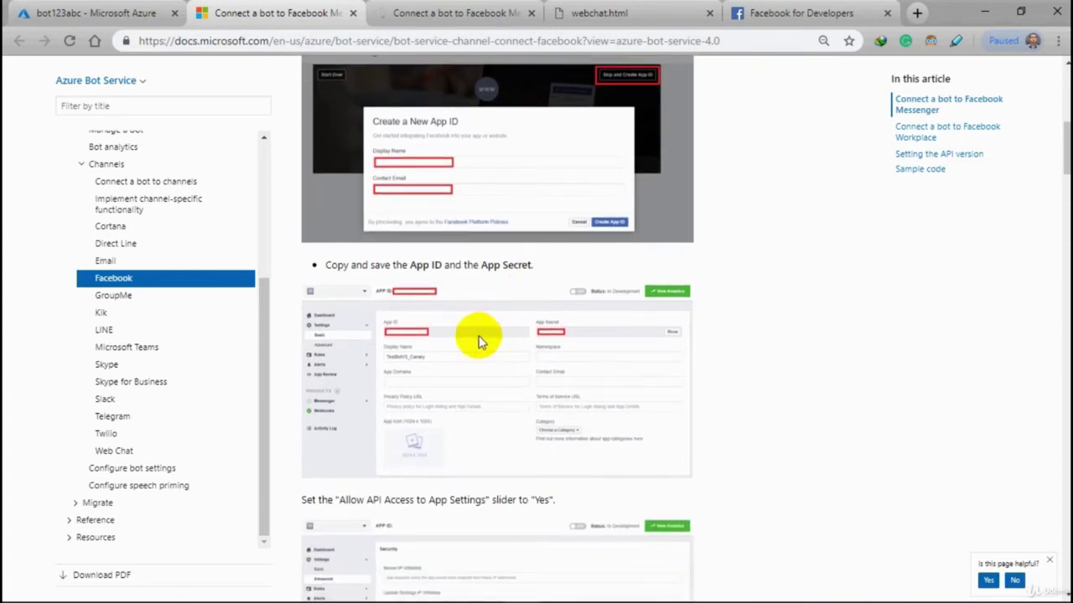
scroll(457, 338, "down", 3)
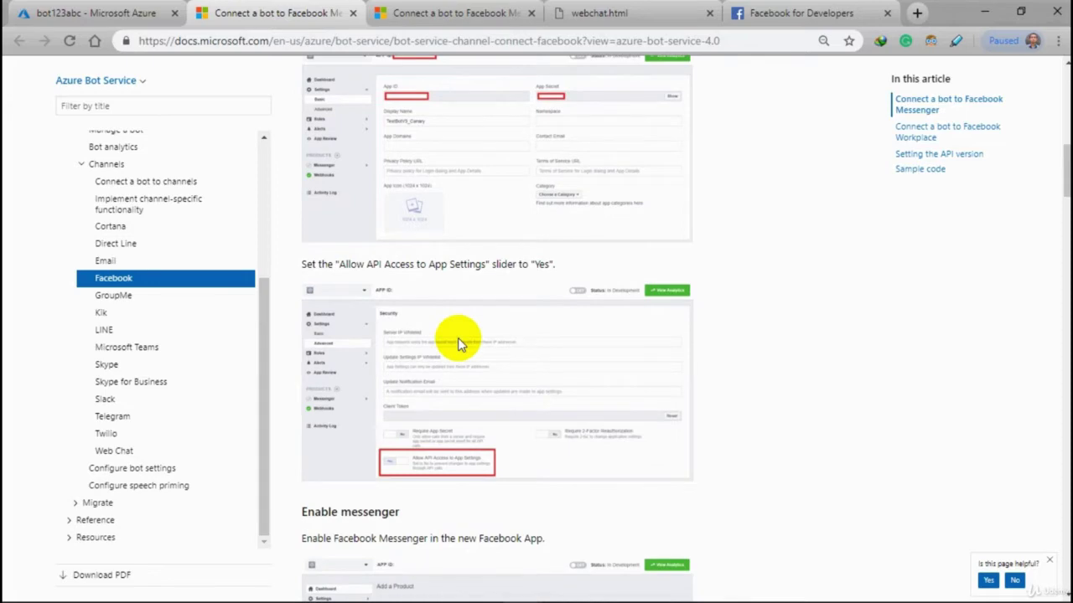
scroll(457, 338, "down", 5)
scroll(458, 342, "down", 13)
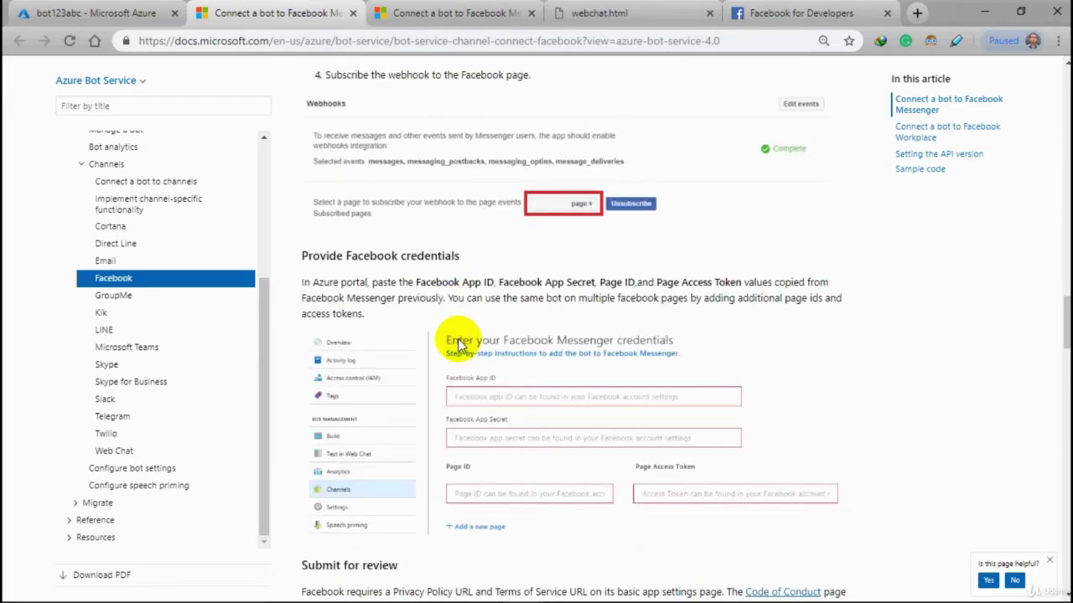
scroll(458, 343, "down", 15)
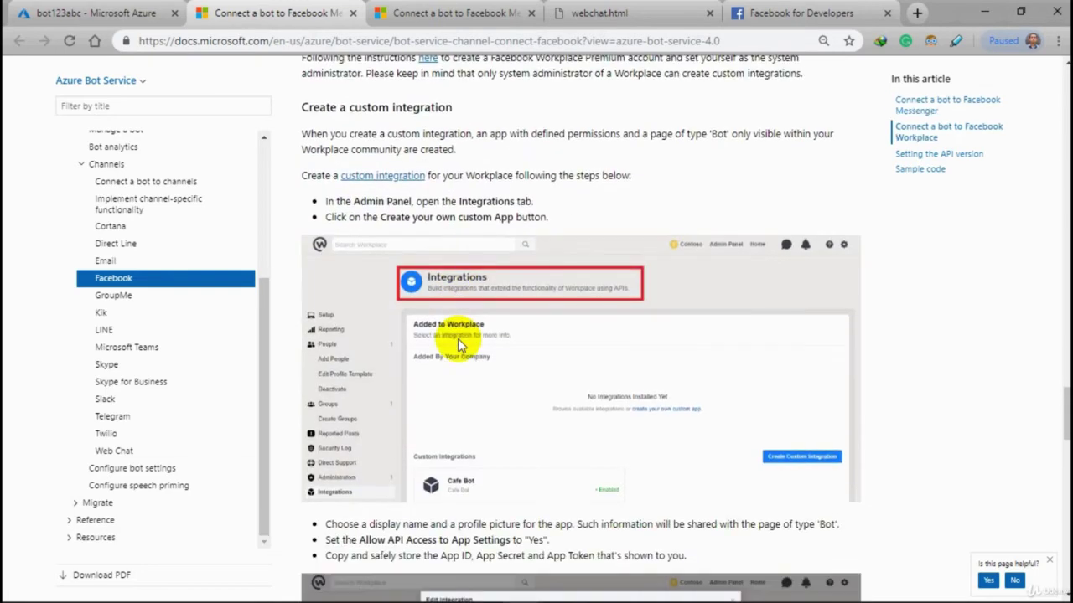
scroll(458, 338, "down", 7)
scroll(458, 339, "up", 4)
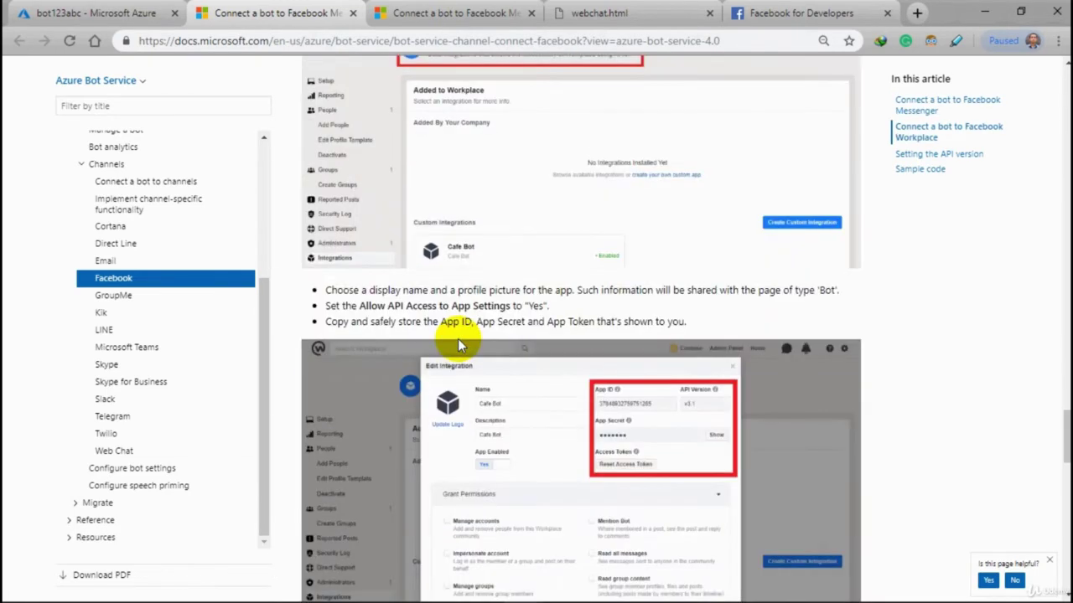
scroll(457, 343, "up", 3)
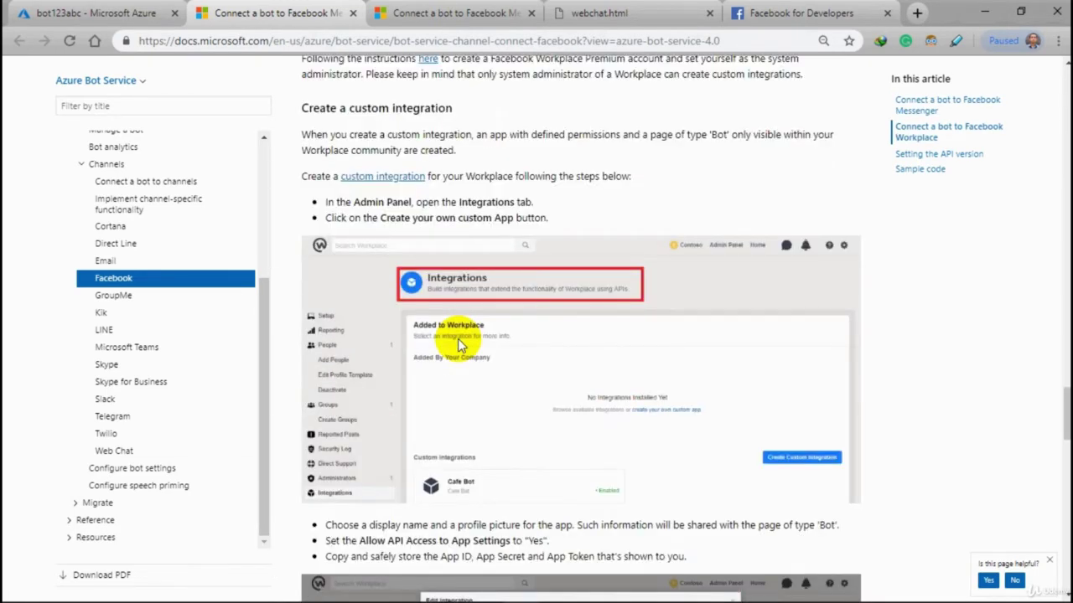
scroll(457, 344, "up", 20)
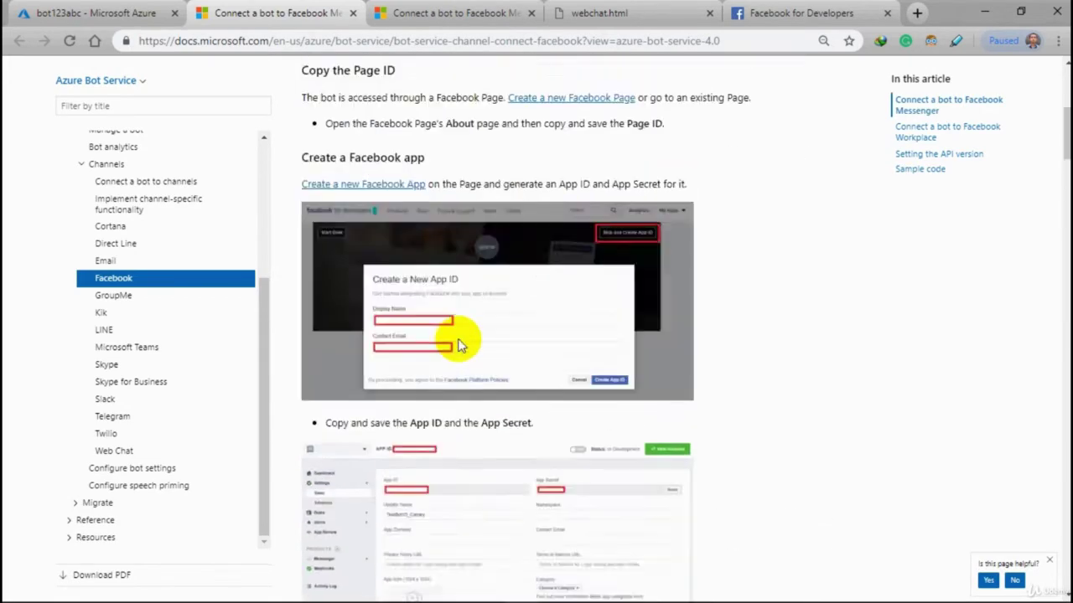
Switch to the Facebook for Developers site and submit a new app with the display name azurefbbot
left_click(757, 12)
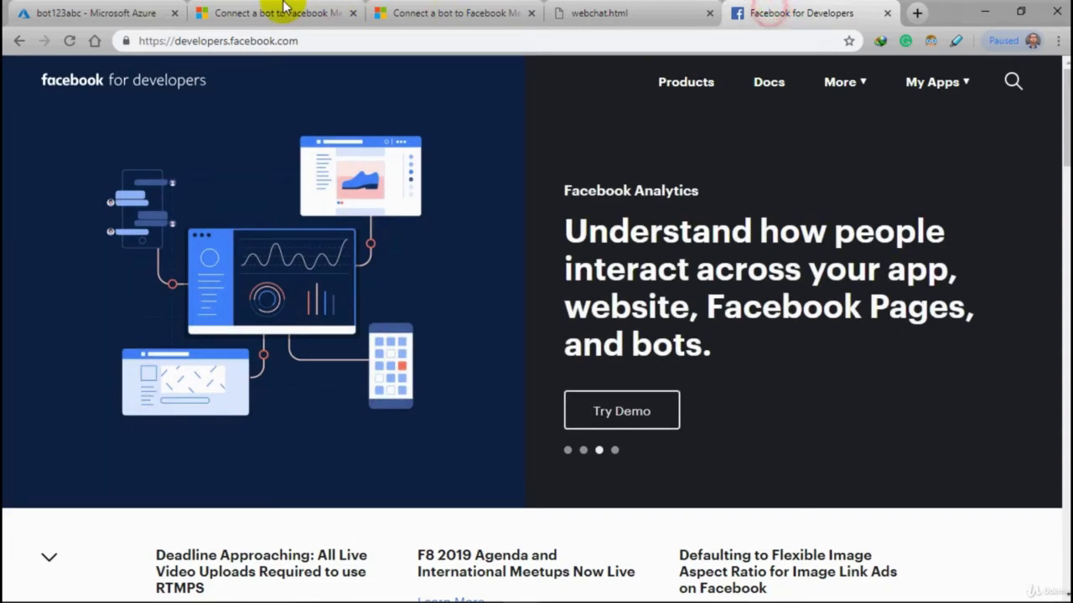
left_click_drag(216, 7, 307, 10)
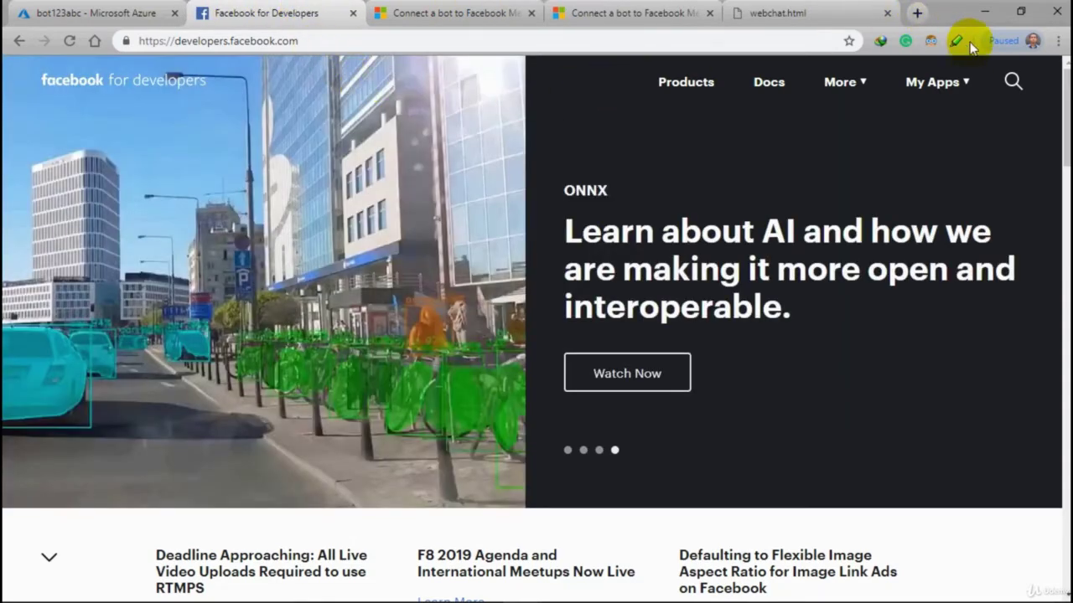
left_click(965, 82)
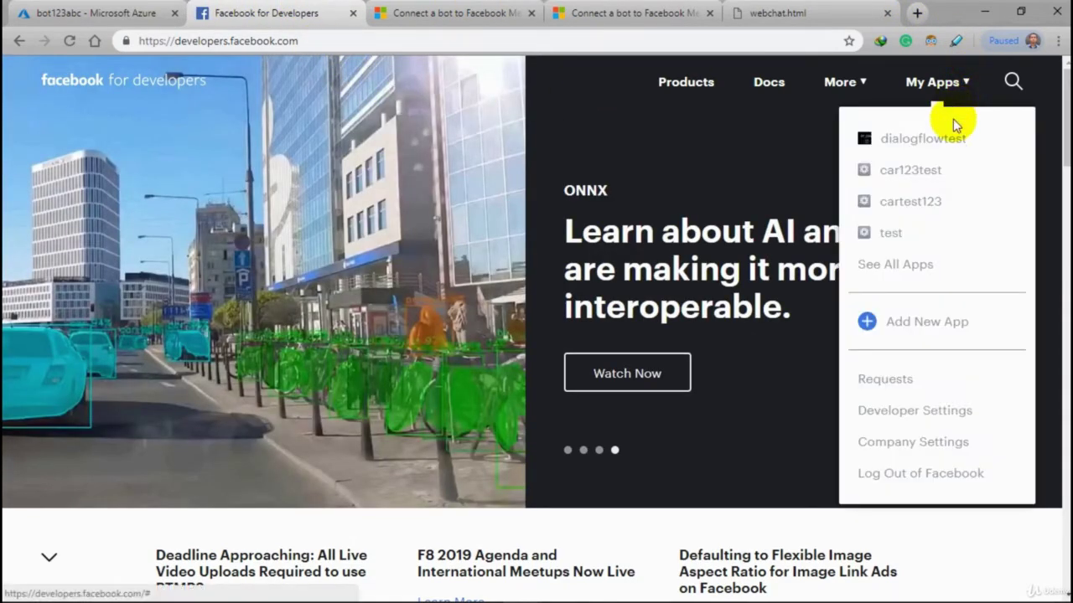
left_click(921, 320)
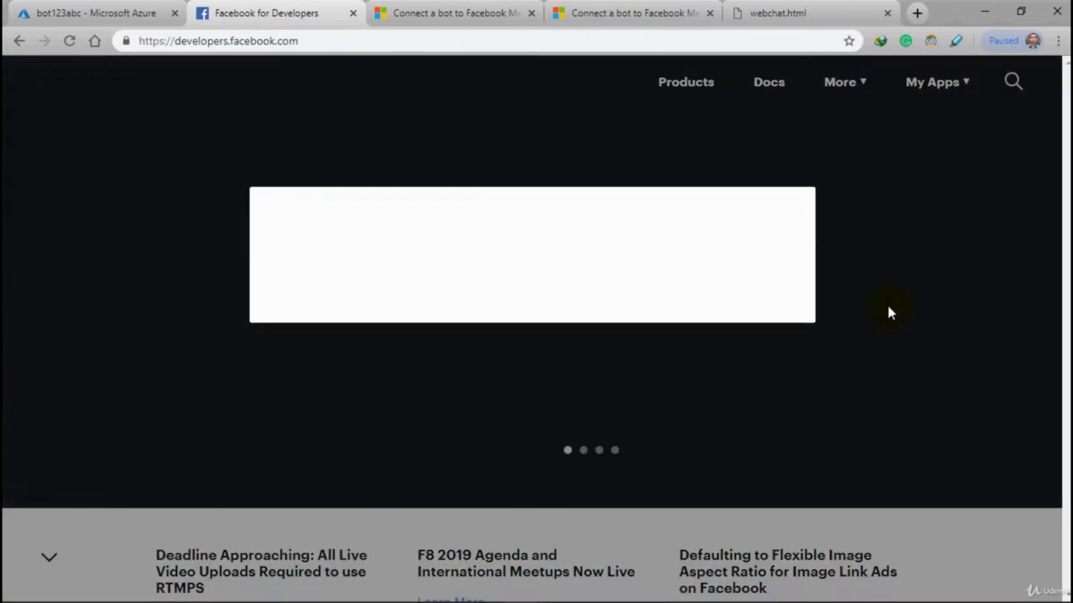
left_click(559, 279)
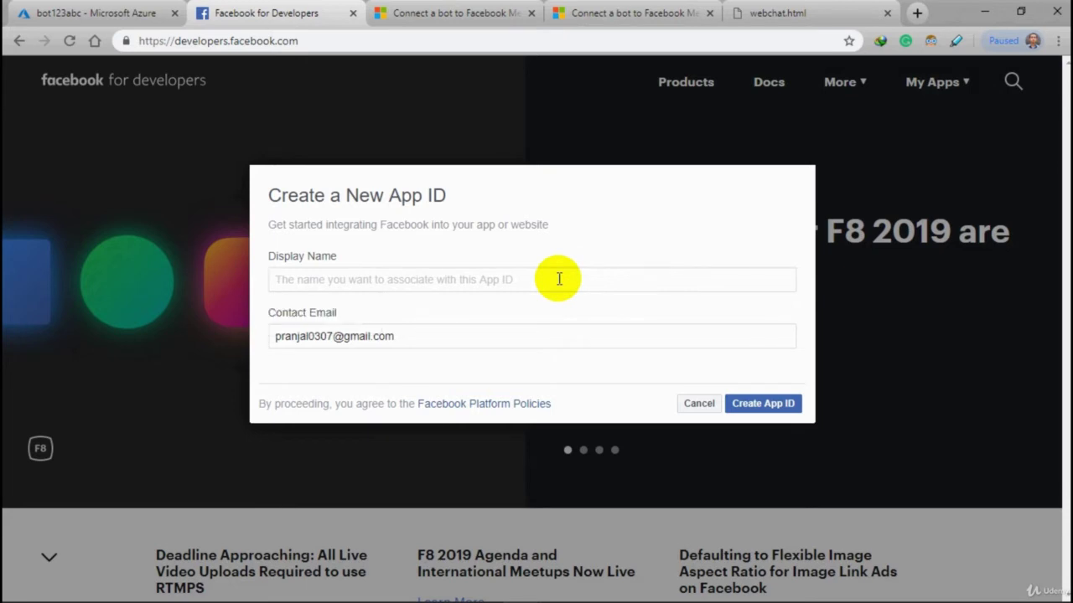
type("azure")
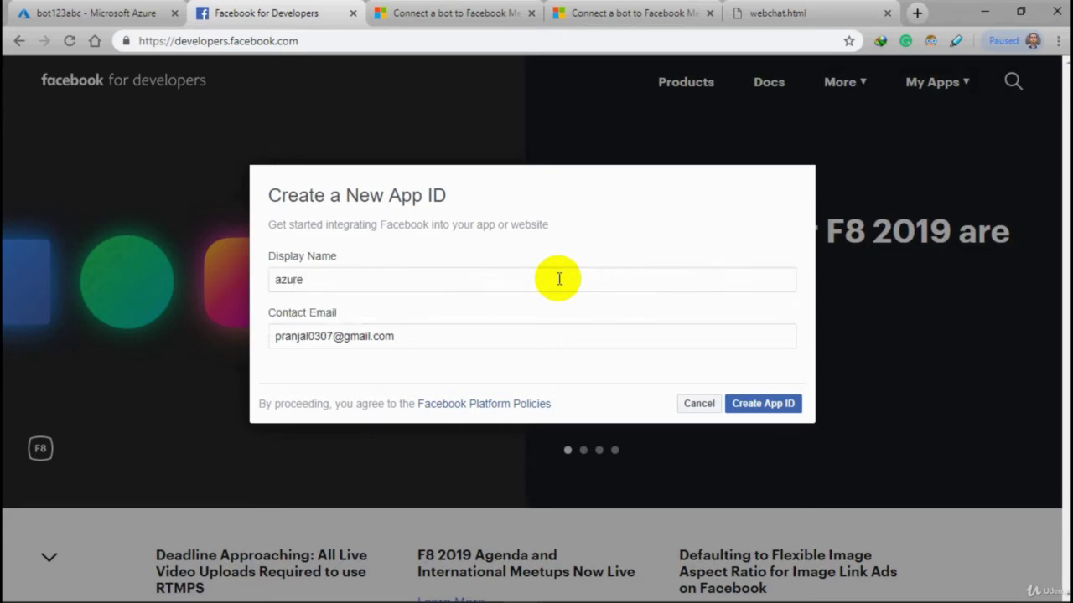
type("fbbot")
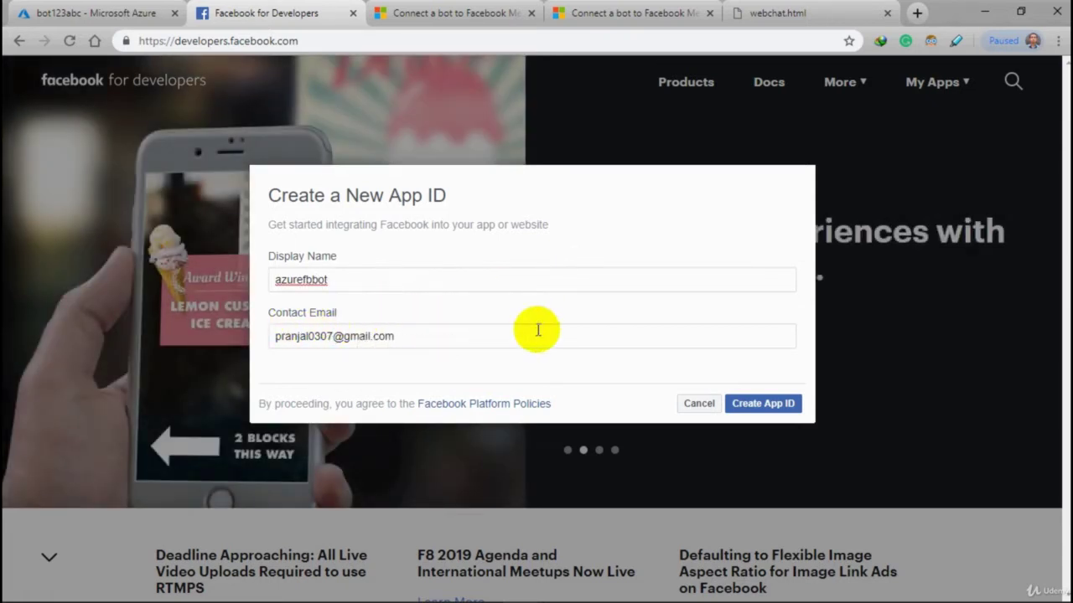
left_click(749, 405)
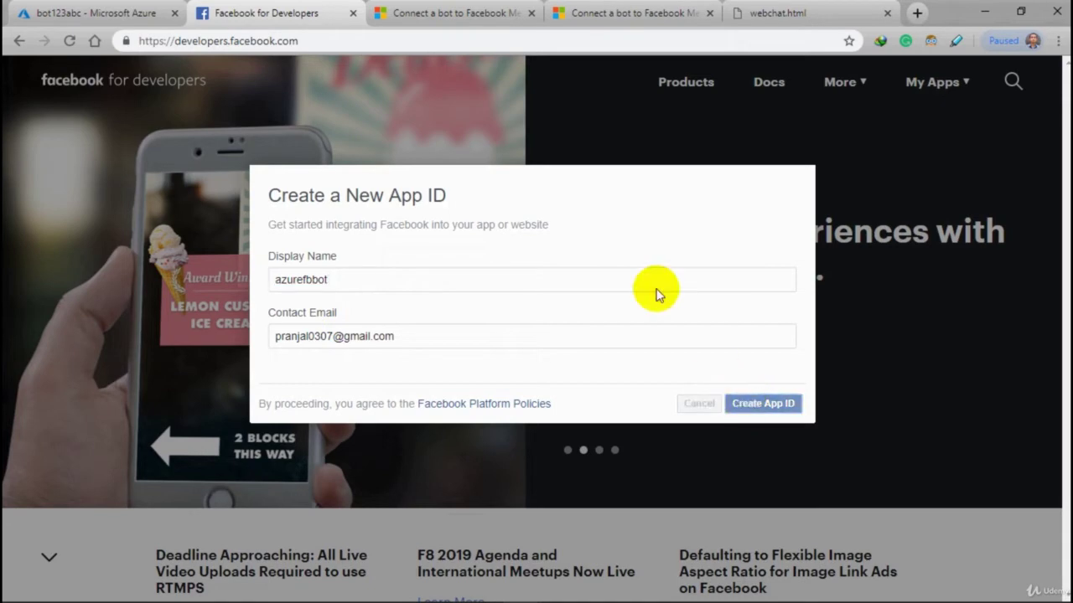
Check the article's App ID and App Secret instructions, and complete the reCAPTCHA security check for the new Facebook app
left_click(453, 12)
scroll(541, 277, "down", 3)
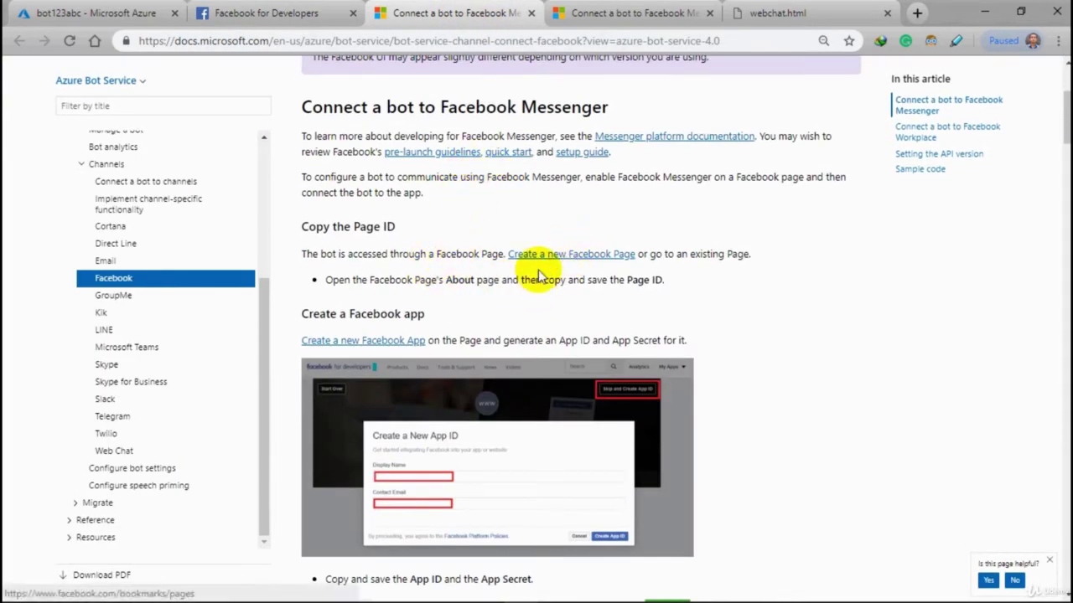
scroll(503, 255, "down", 1)
scroll(505, 264, "down", 3)
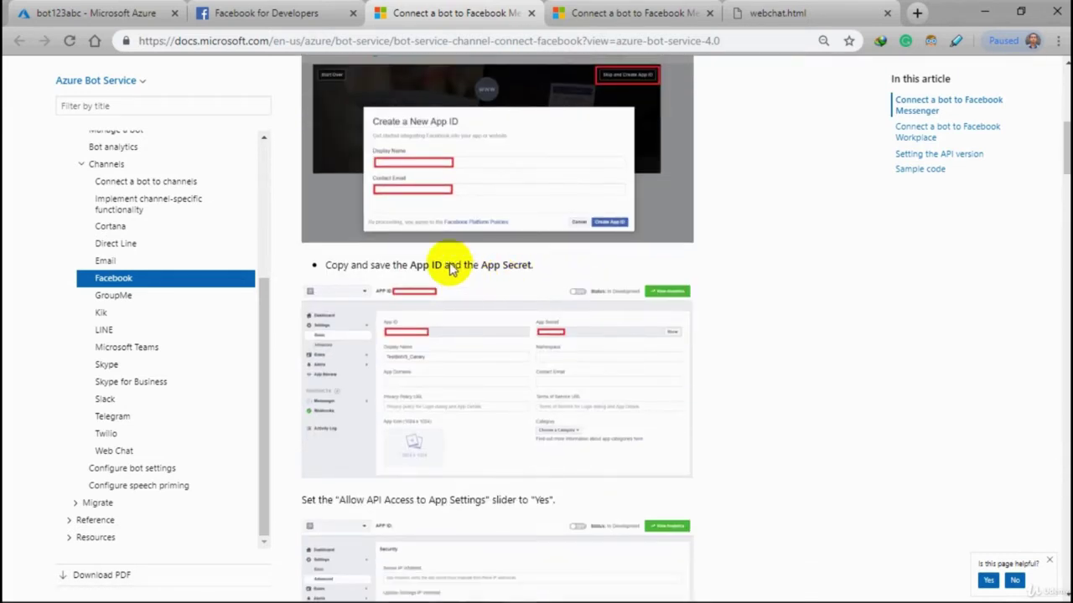
left_click(290, 19)
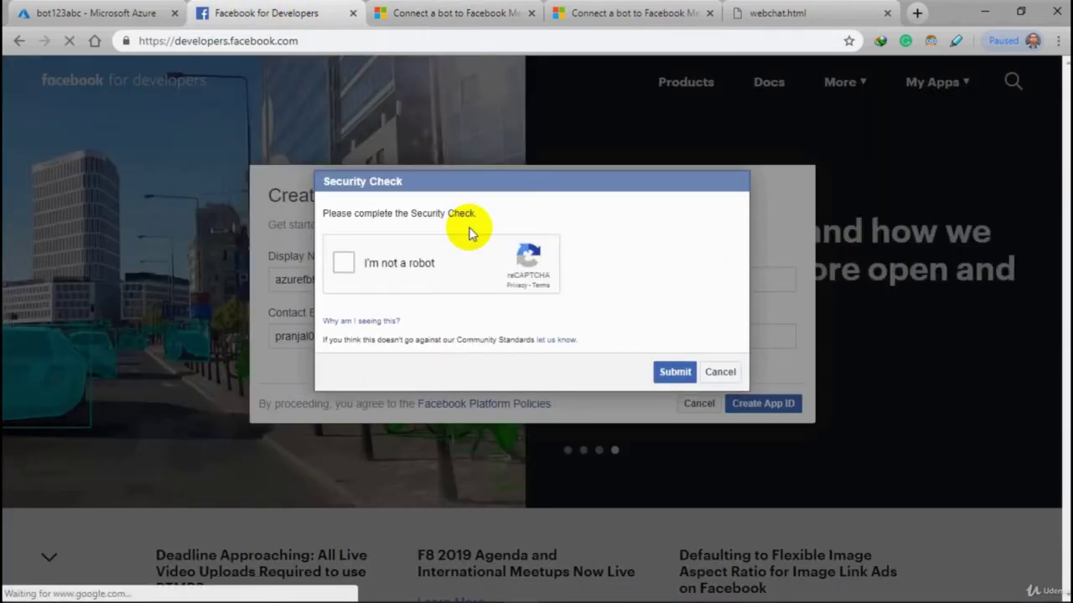
left_click(343, 263)
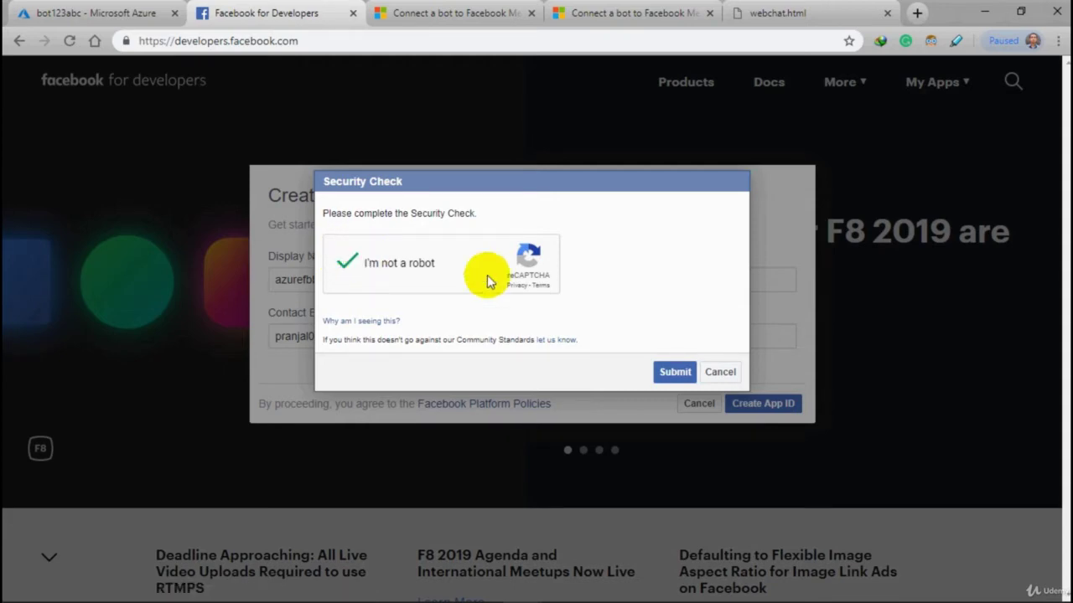
left_click(674, 372)
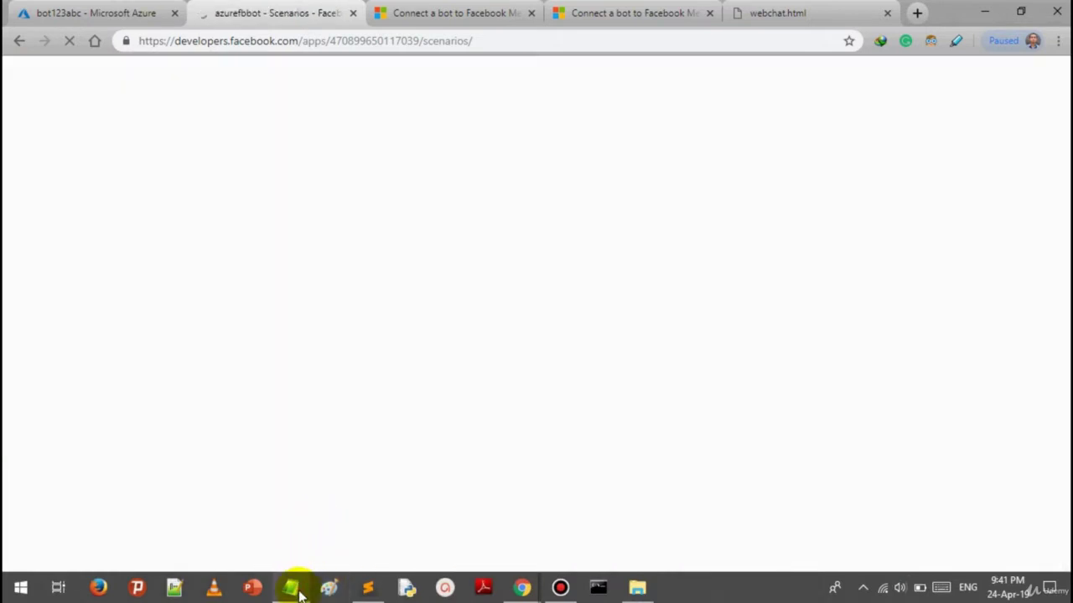
Switch to webchat.html in Notepad and add blank lines below the closing html tag for notes
left_click(294, 590)
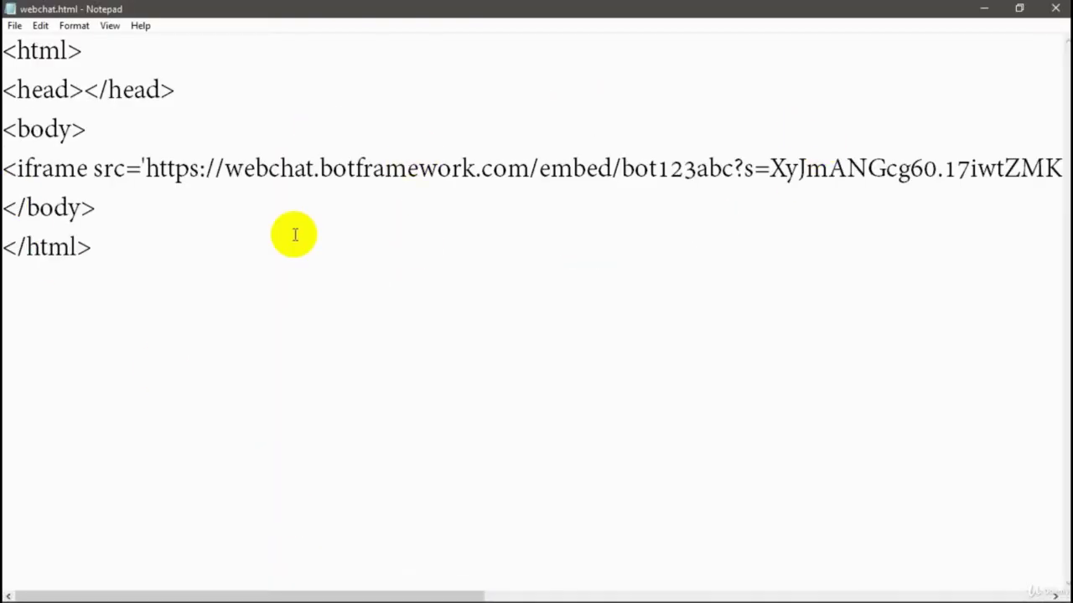
left_click(201, 249)
key("Return")
key("Return")
key("Return")
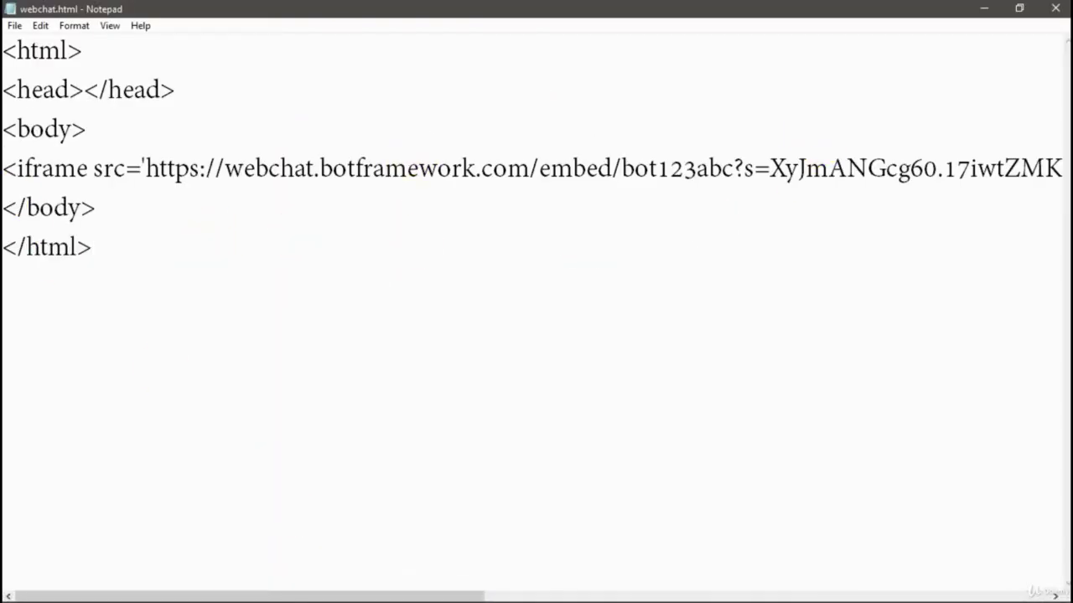
left_click(981, 10)
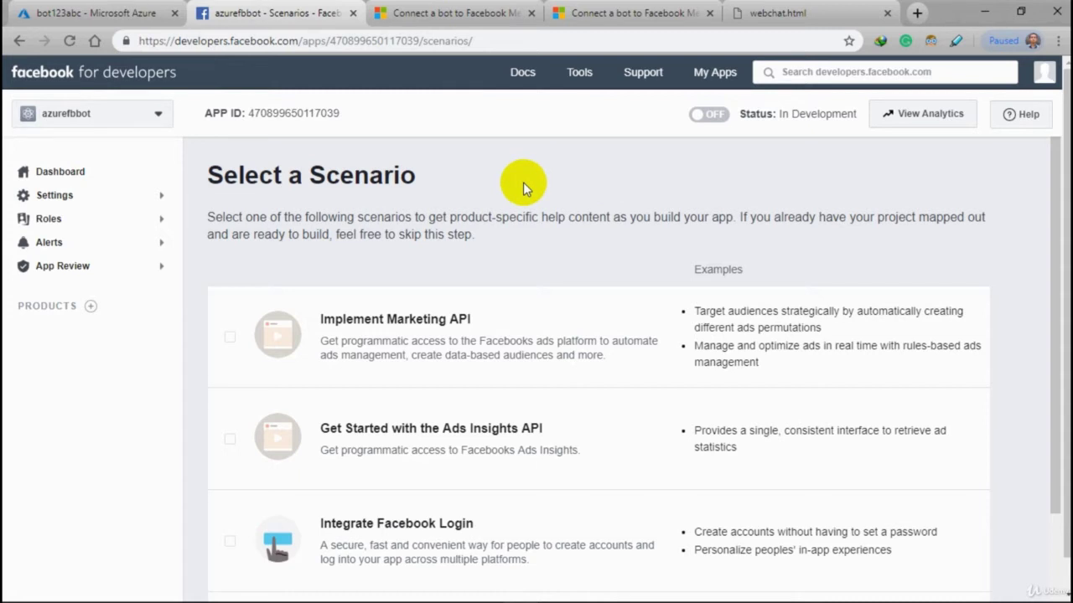
Open the azurefbbot app's basic settings and note the label "App ID" below the HTML code in Notepad
left_click(163, 198)
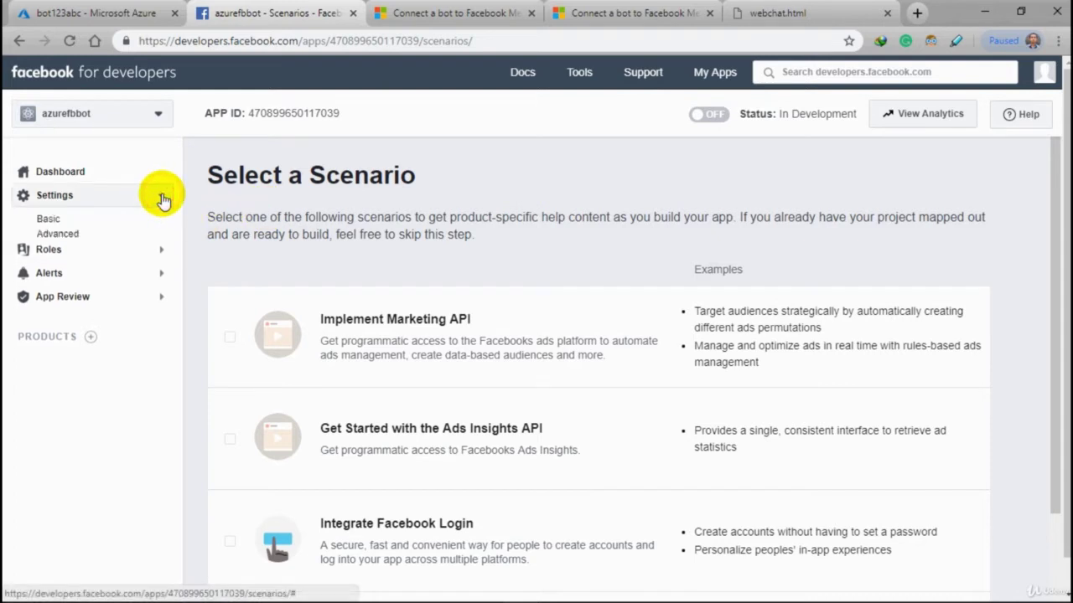
left_click(60, 219)
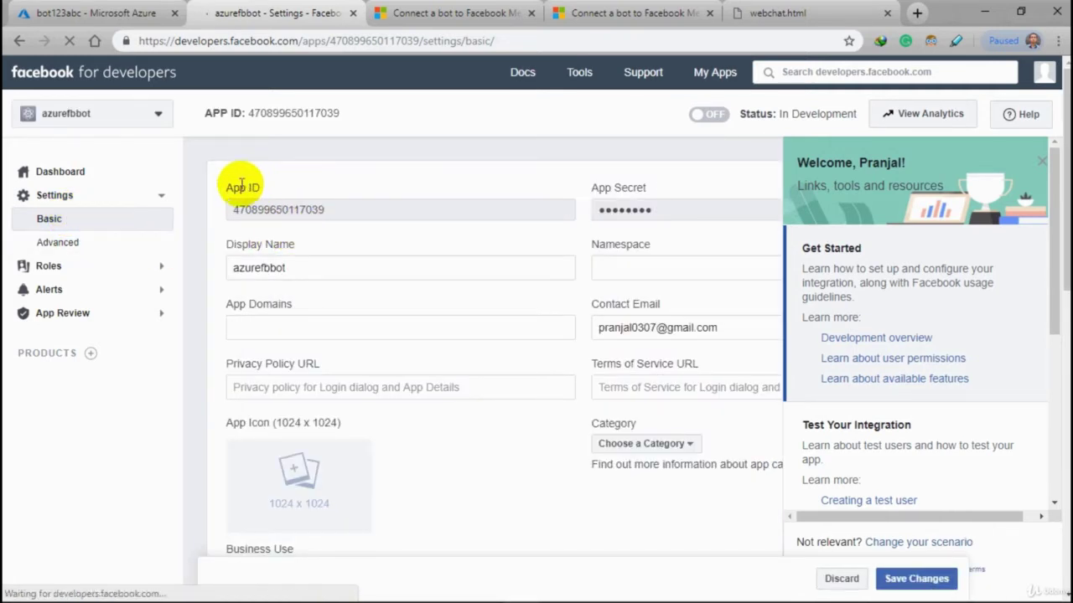
left_click_drag(226, 188, 260, 189)
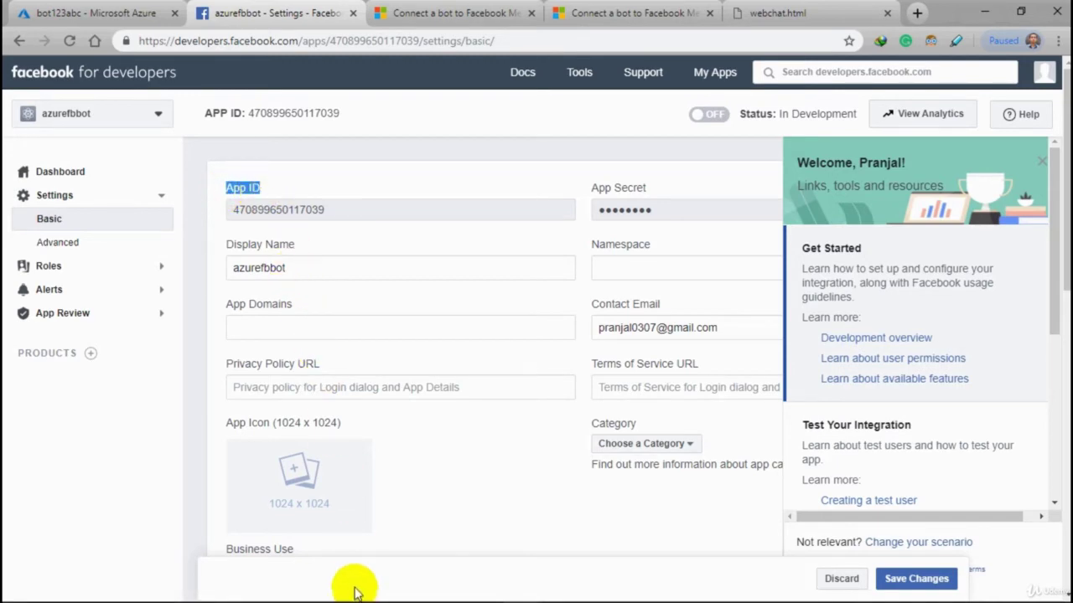
left_click(290, 589)
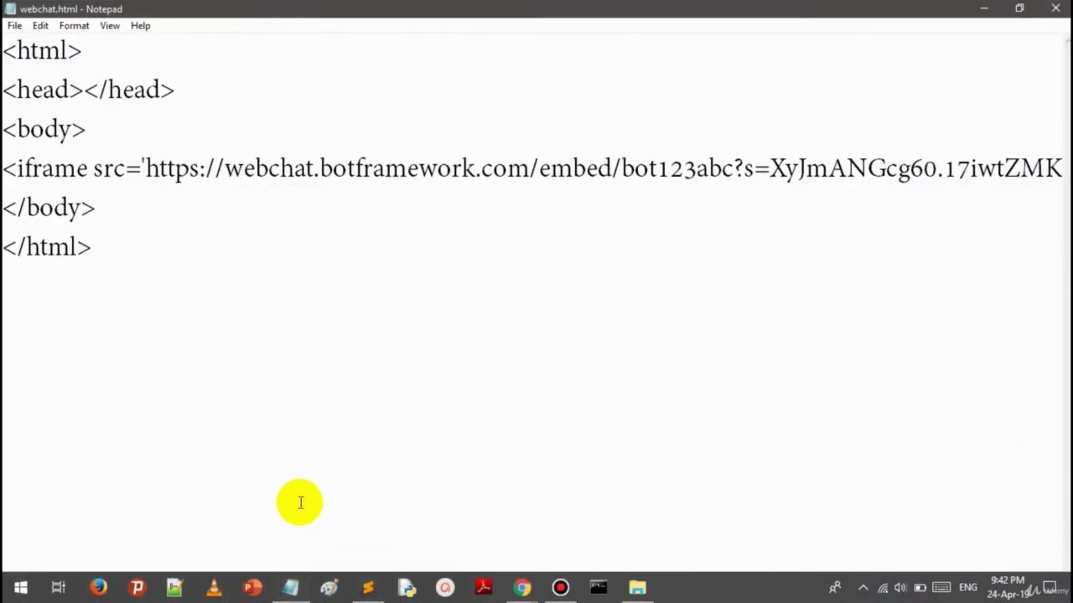
type("App ID")
key("Return")
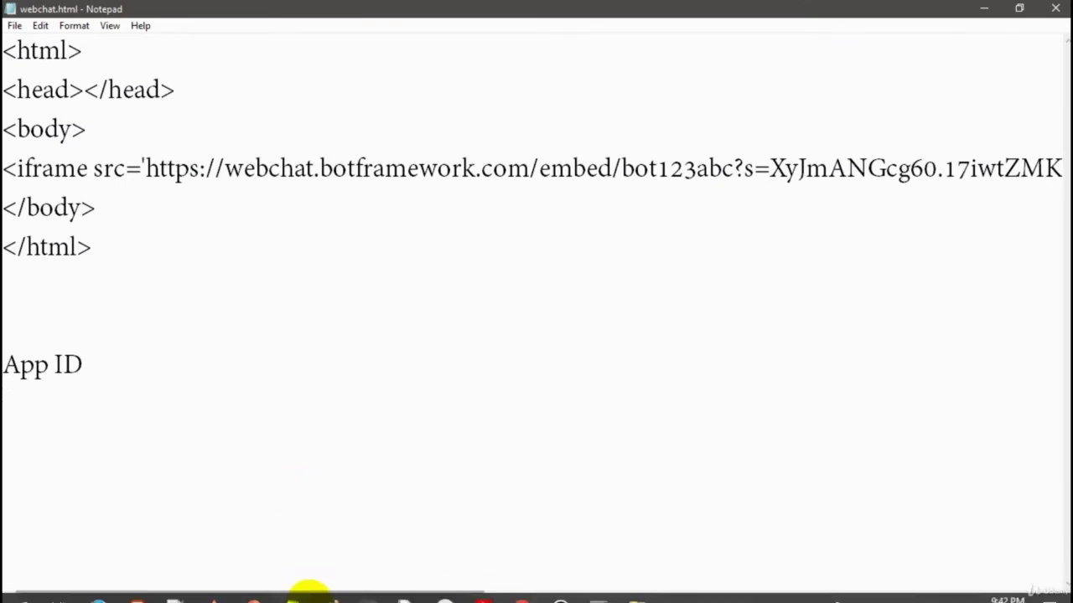
Copy the Facebook app's ID value from the basic settings to the line below the App ID label in Notepad
key("alt+Tab")
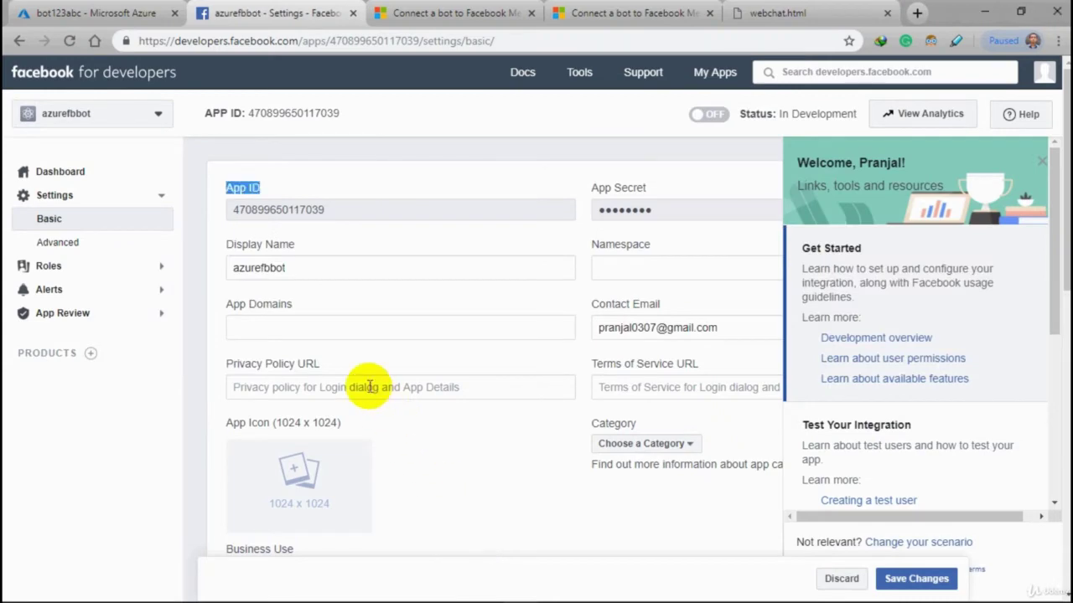
left_click_drag(327, 209, 234, 213)
key("ctrl+c")
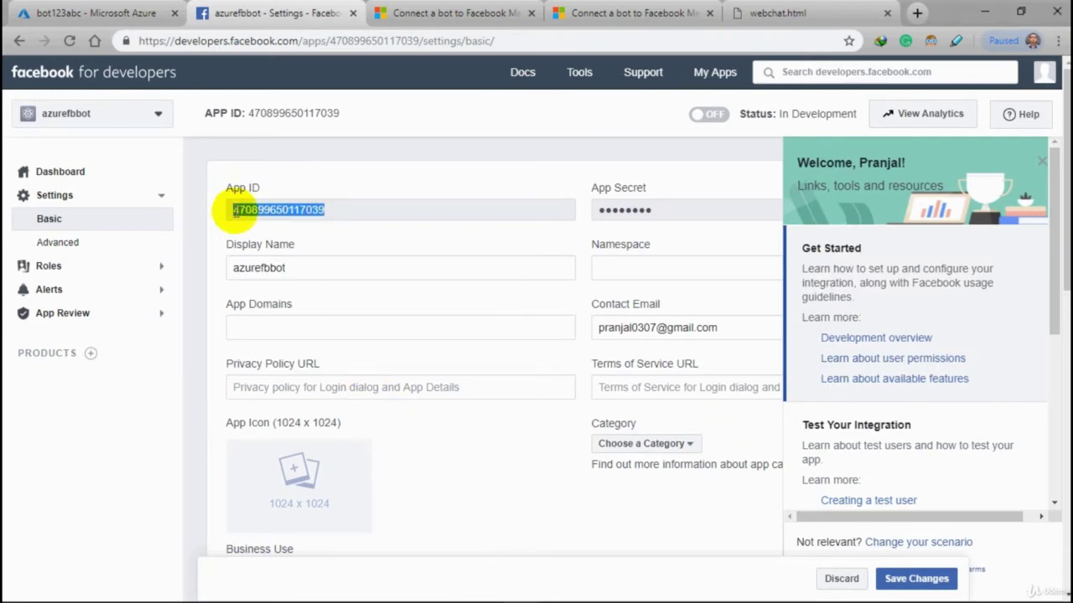
left_click(294, 589)
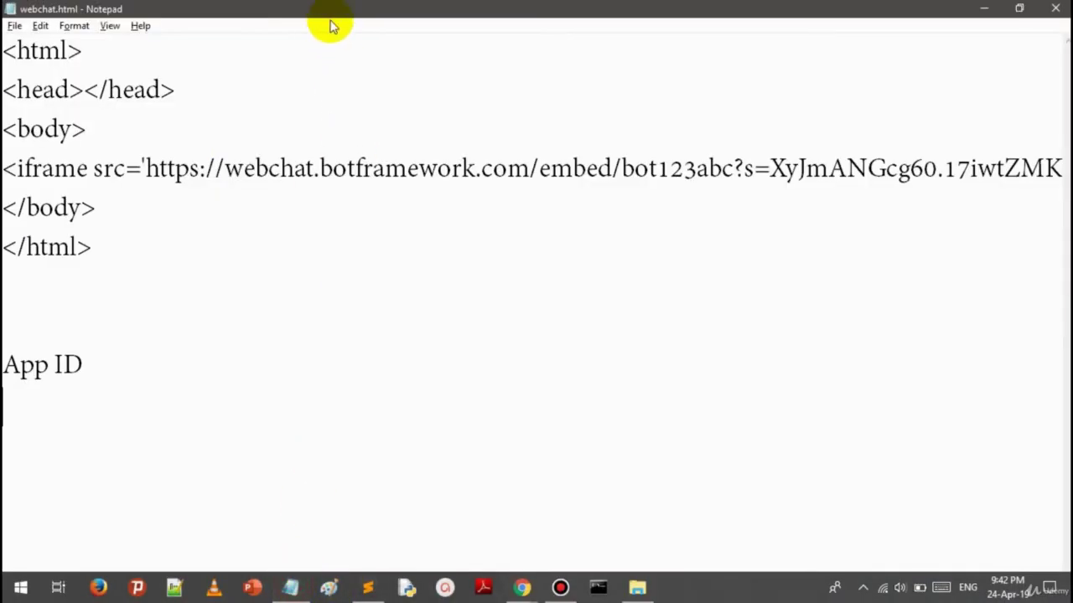
left_click_drag(330, 24, 606, 144)
left_click(429, 484)
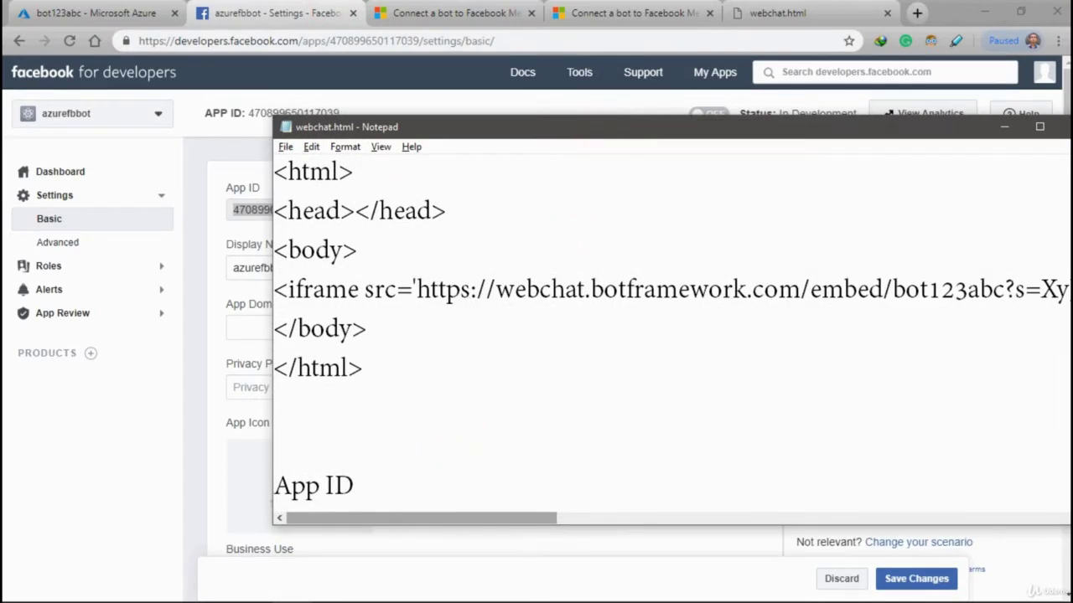
key("Return")
key("ctrl+v")
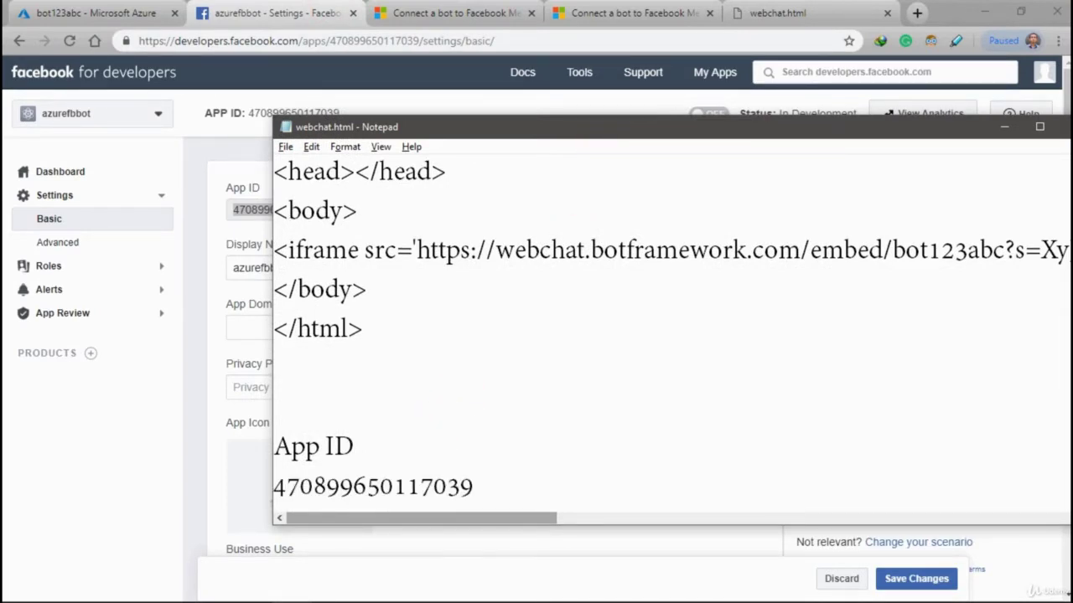
key("Return")
Shrink the Notepad window and place it over the Facebook settings page with the App ID note in view
left_click_drag(275, 119, 714, 242)
left_click_drag(779, 249, 317, 252)
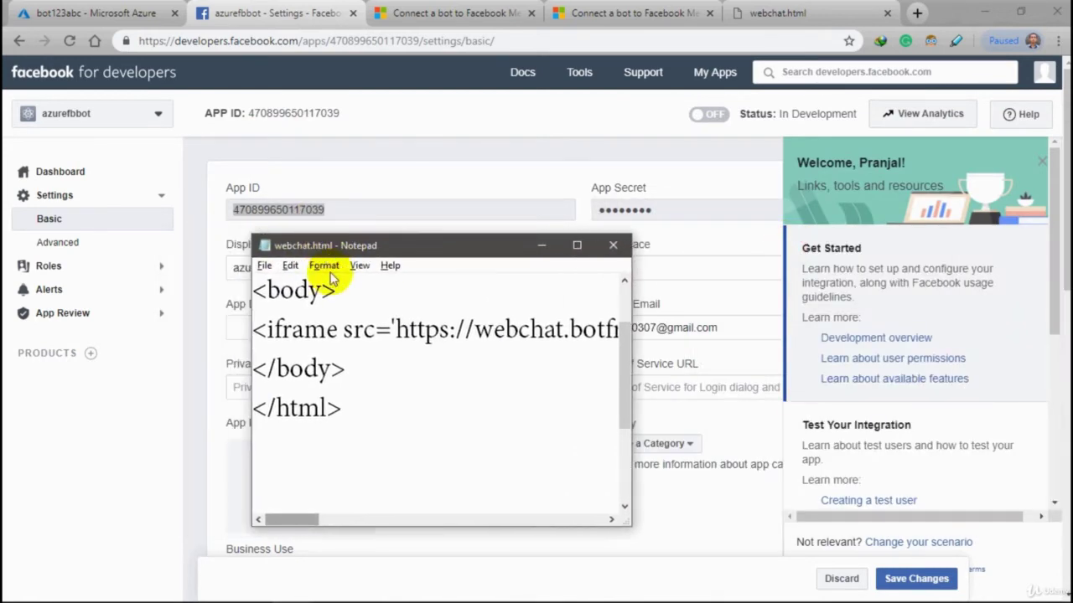
scroll(355, 427, "down", 3)
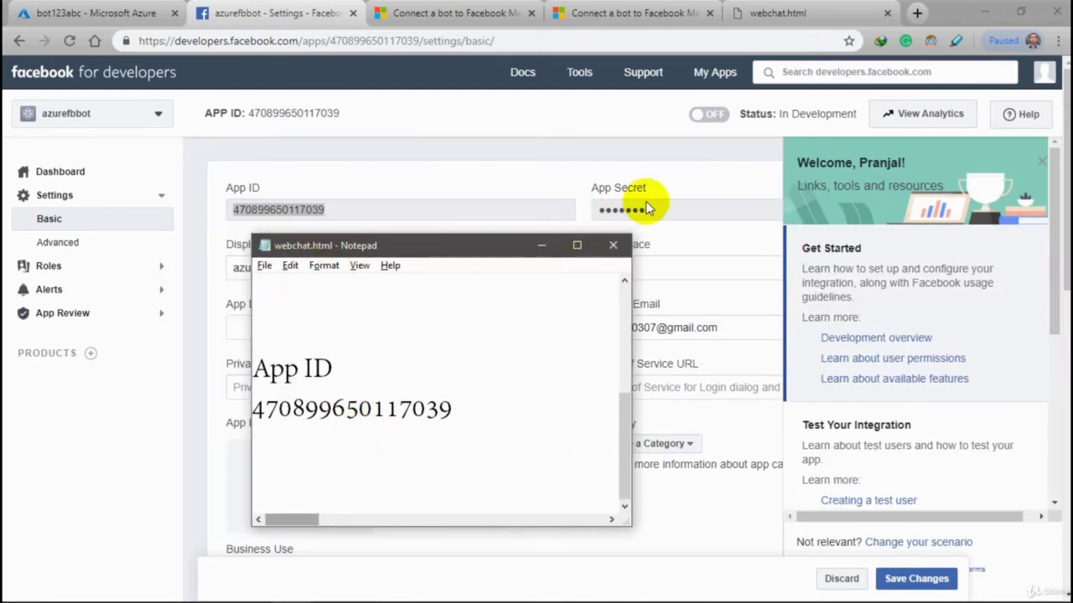
Copy the "App Secret" label from the basic settings to the line below the app ID value in Notepad
left_click_drag(647, 187, 601, 186)
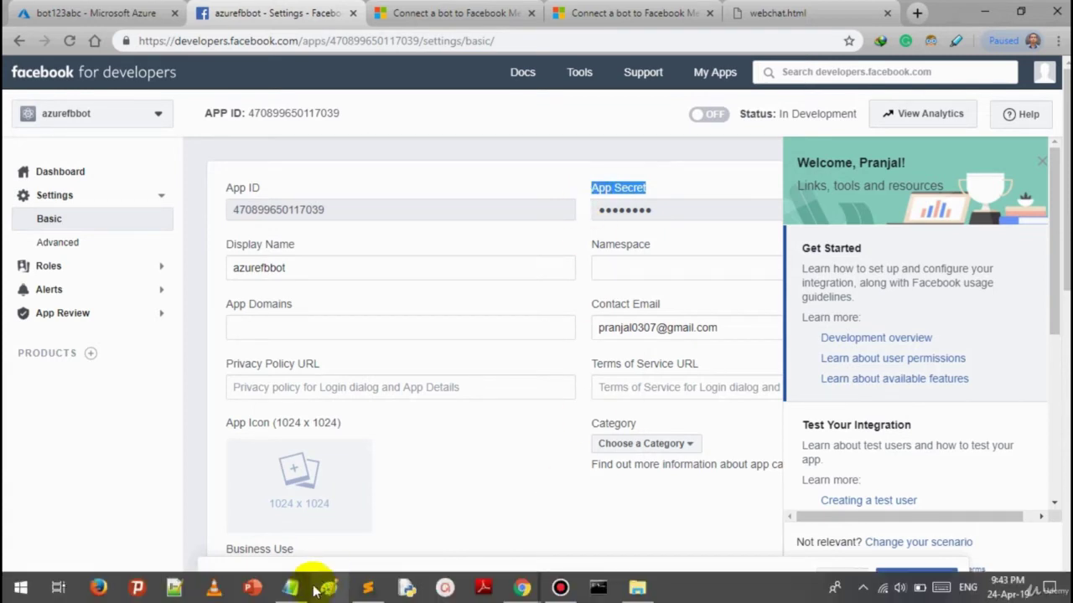
left_click(316, 588)
right_click(346, 479)
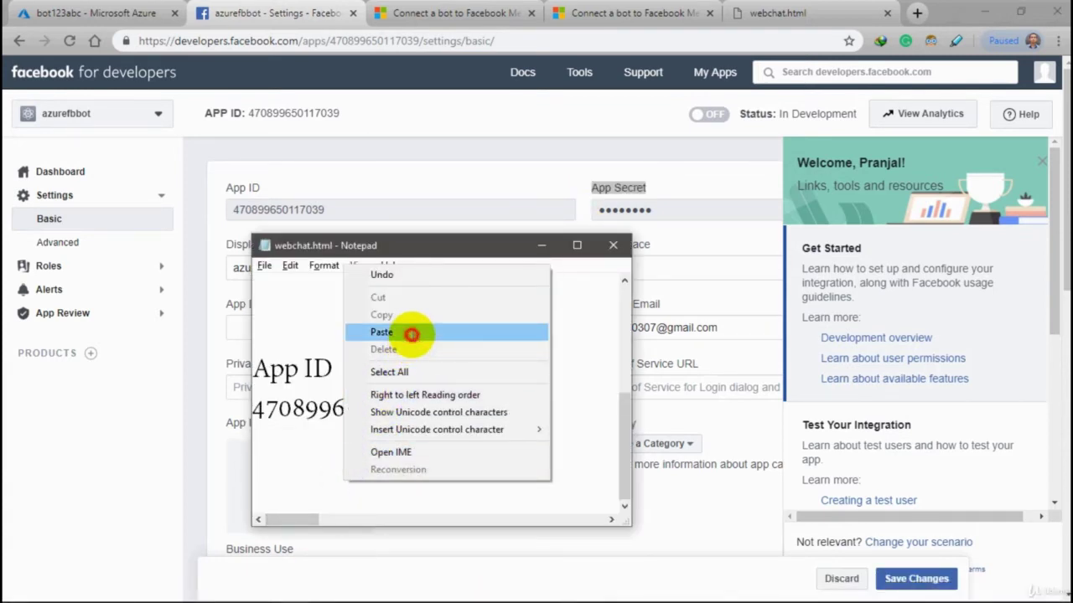
left_click(411, 334)
left_click(675, 245)
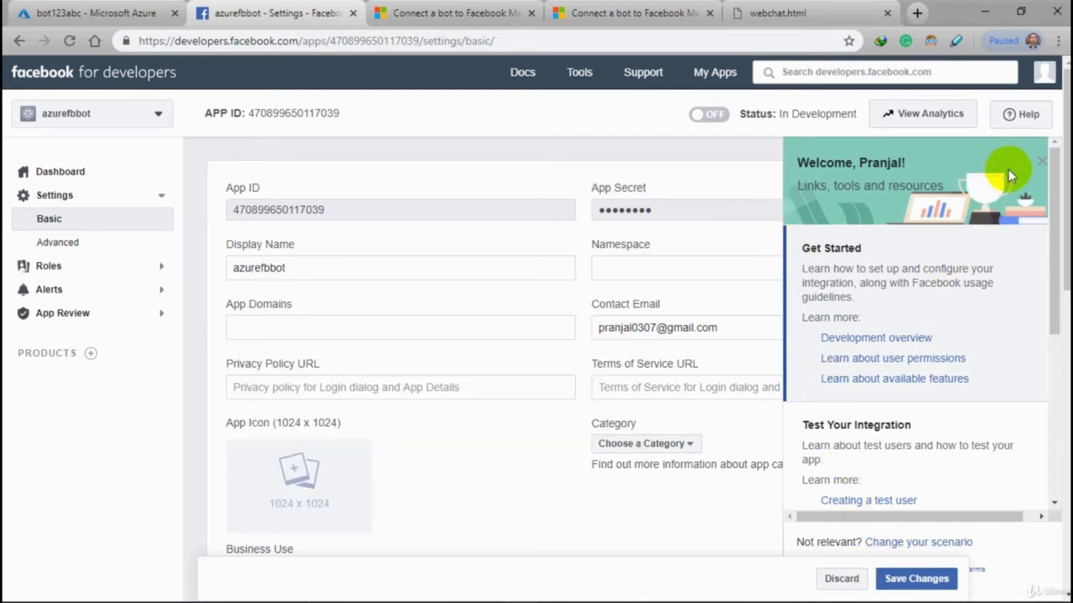
Reveal the Facebook app's secret and copy it to the line below the App Secret label in Notepad
left_click(1039, 161)
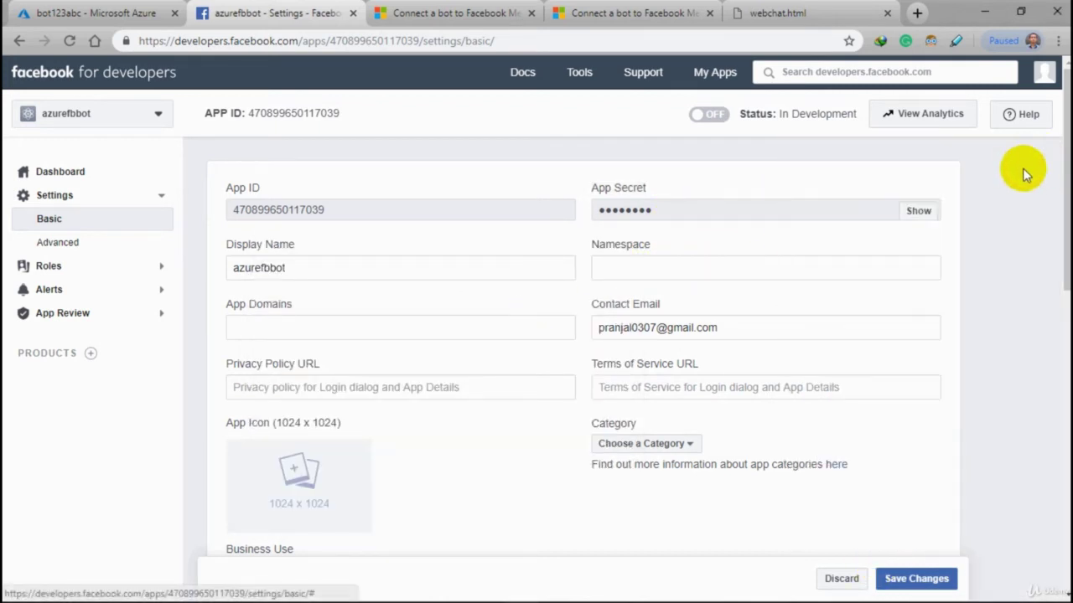
left_click(918, 211)
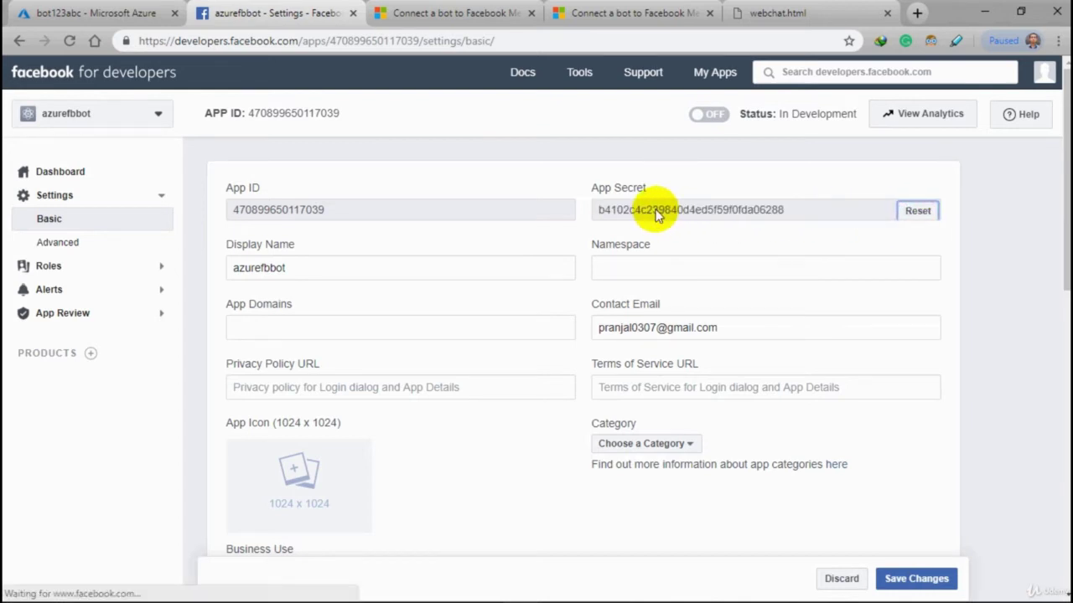
left_click_drag(783, 209, 597, 206)
key("ctrl+c")
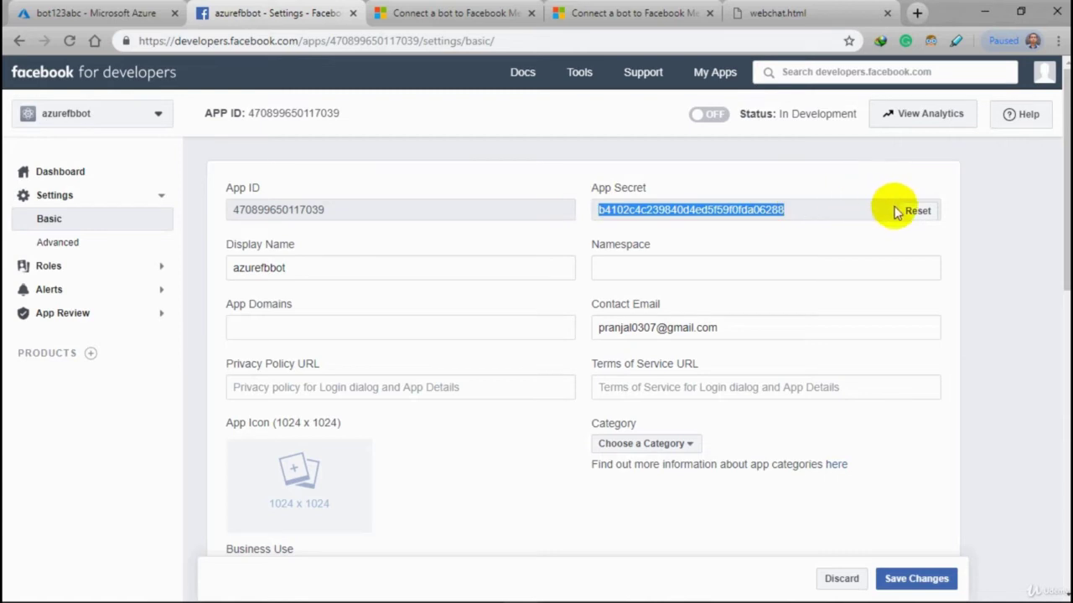
mouse_move(481, 591)
left_click(290, 586)
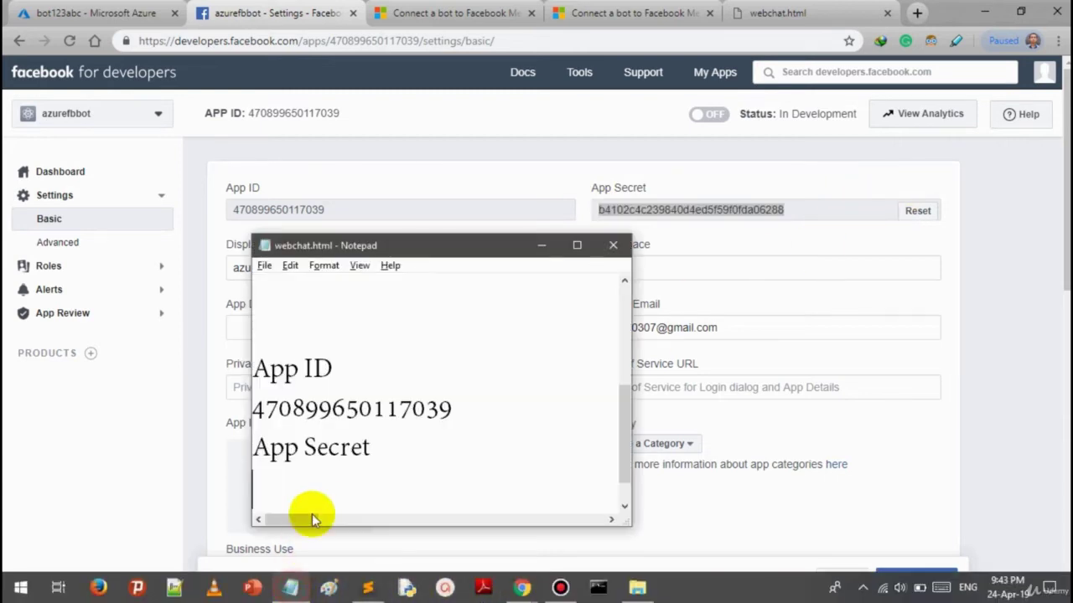
left_click(310, 498)
key("ctrl+v")
left_click(541, 245)
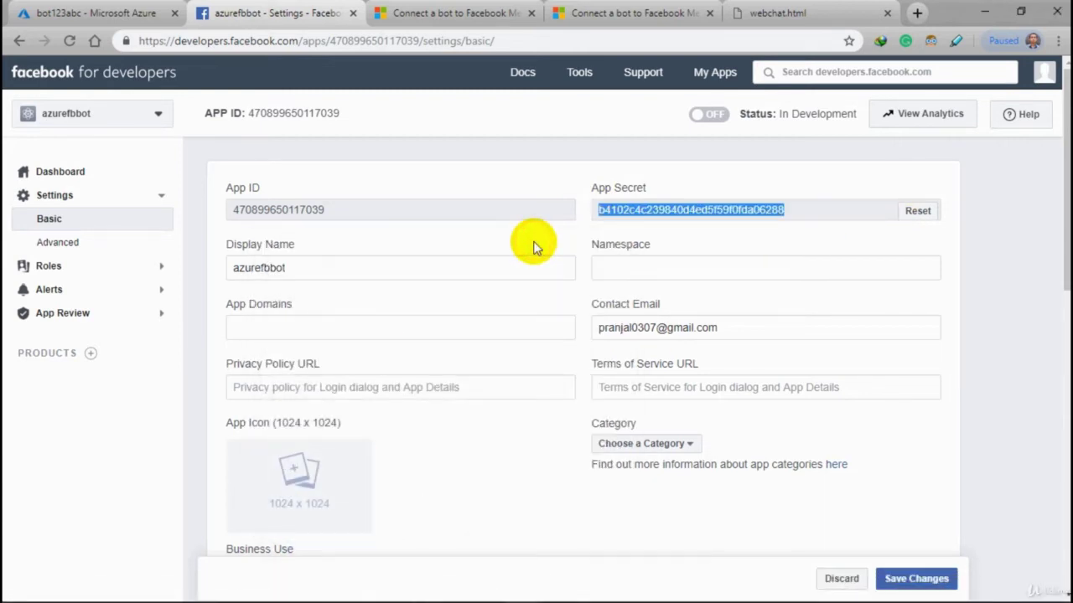
Enable API access to app settings in the azurefbbot app's advanced settings and save the changes
scroll(526, 318, "down", 5)
scroll(476, 326, "down", 5)
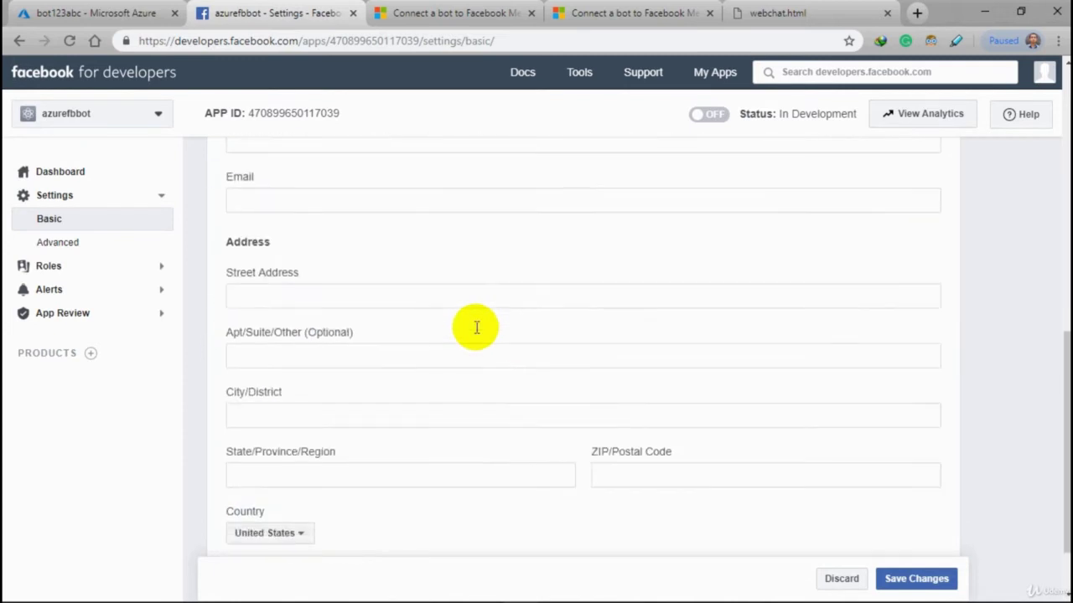
scroll(474, 326, "up", 5)
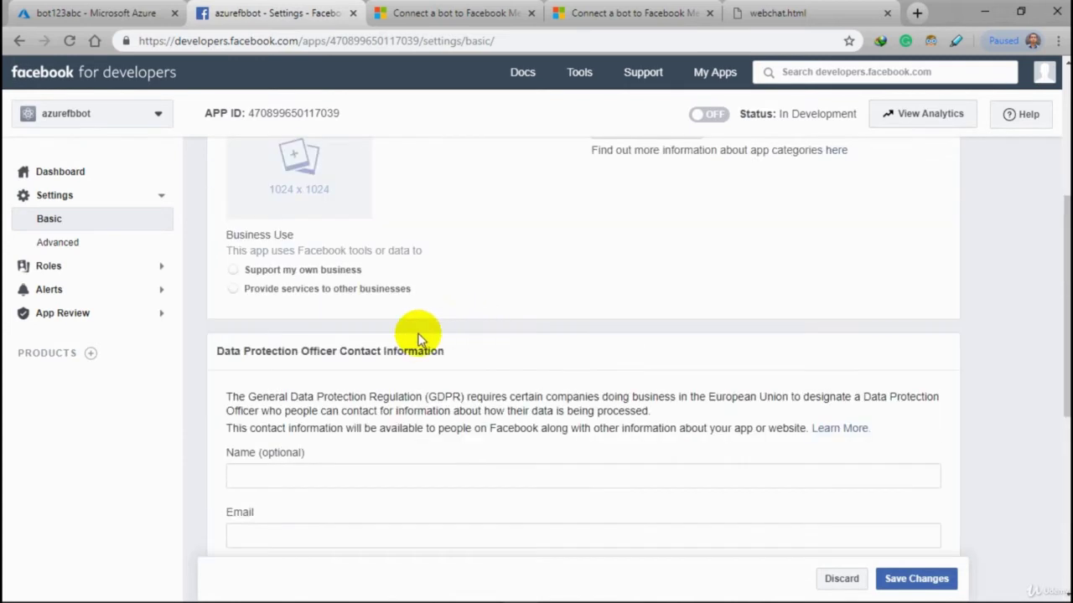
left_click(67, 241)
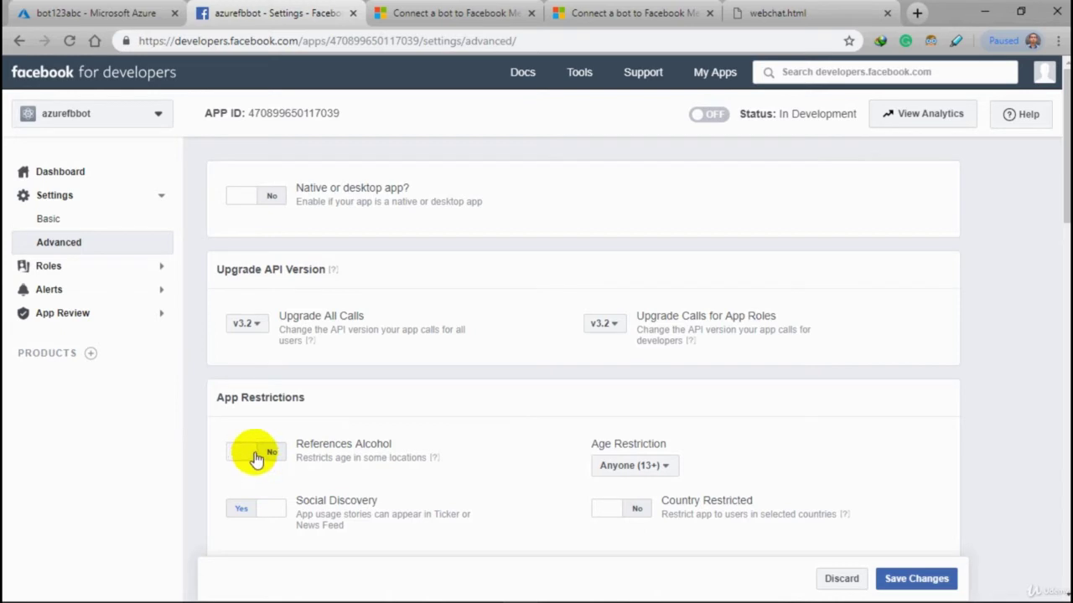
scroll(256, 481, "down", 2)
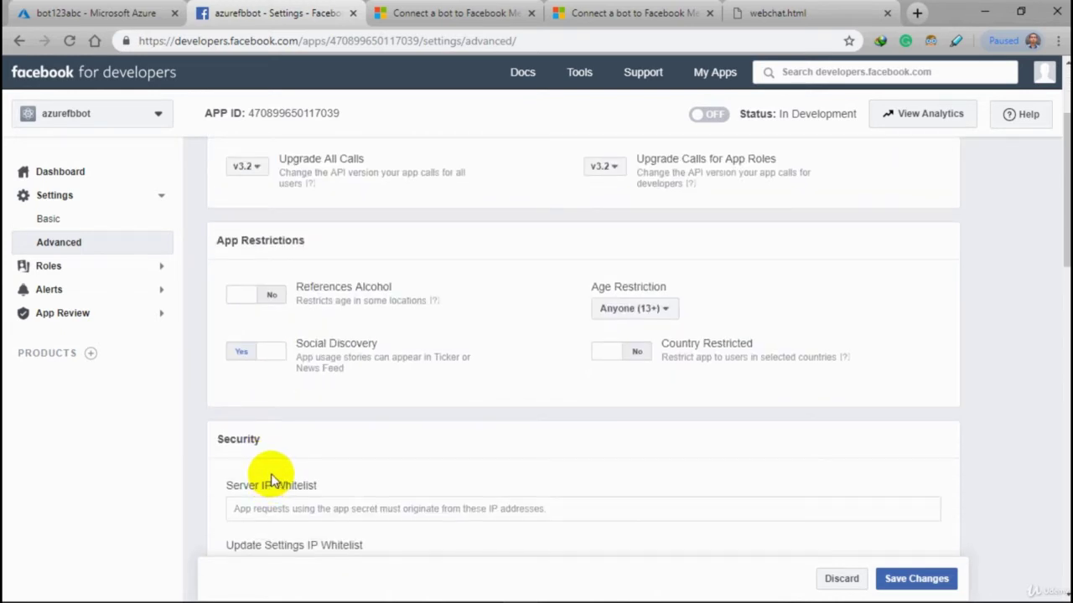
scroll(273, 481, "down", 5)
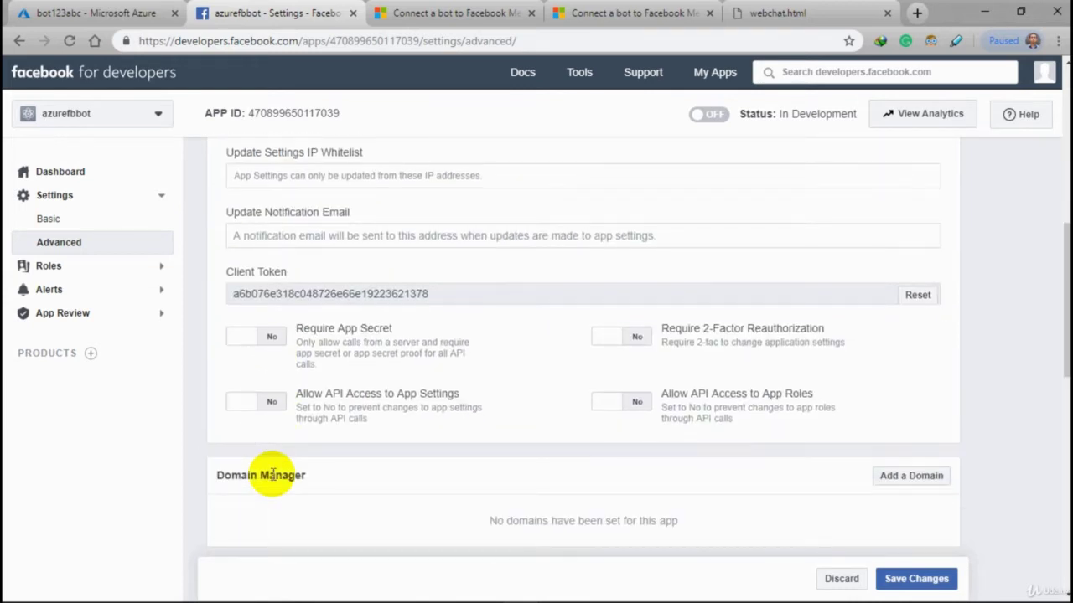
left_click(277, 405)
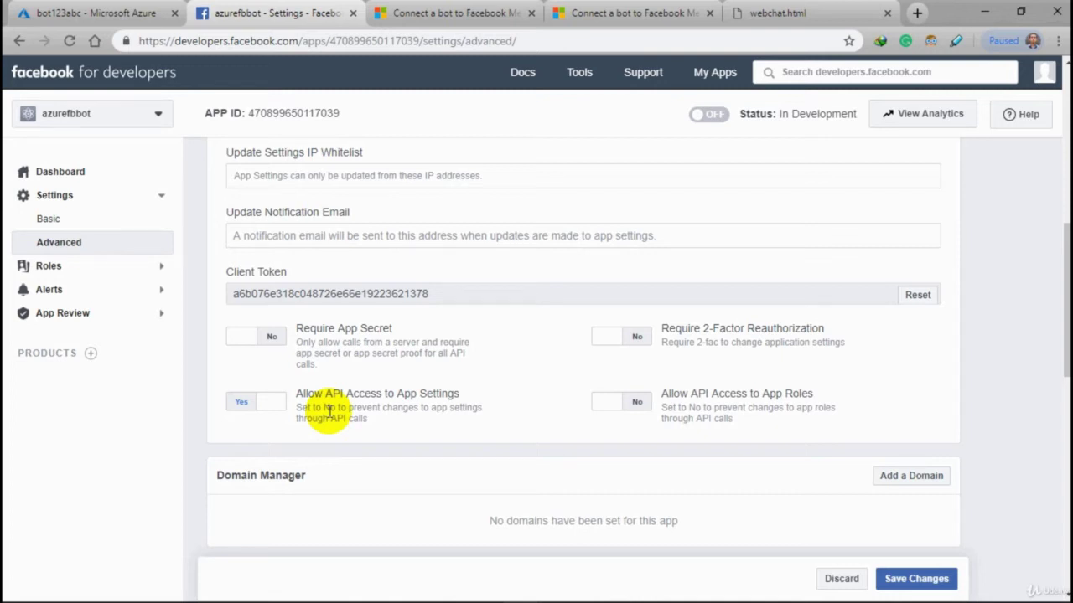
scroll(329, 410, "down", 10)
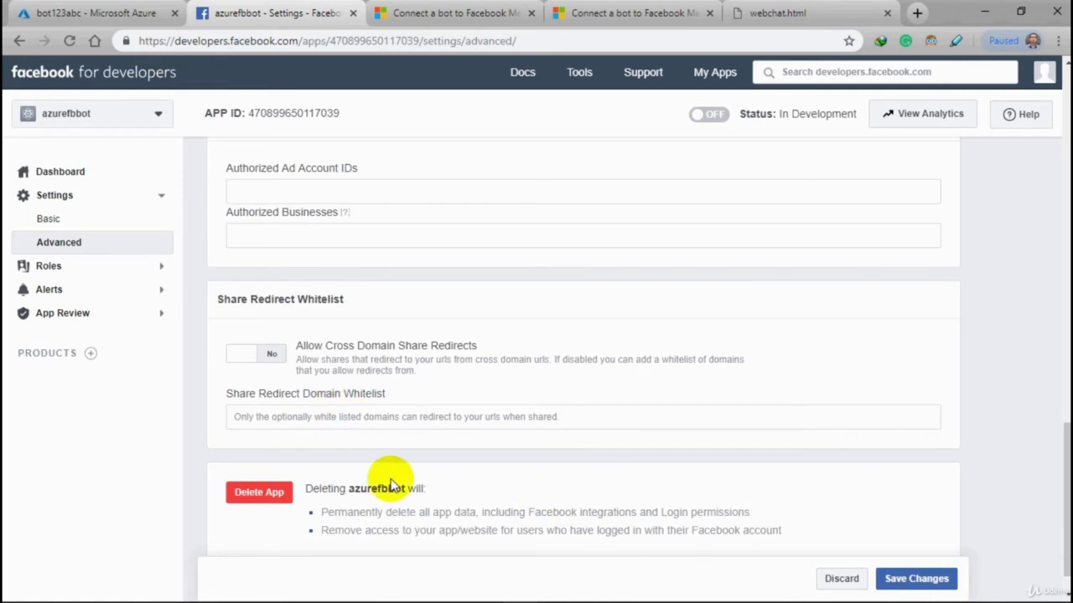
left_click(913, 588)
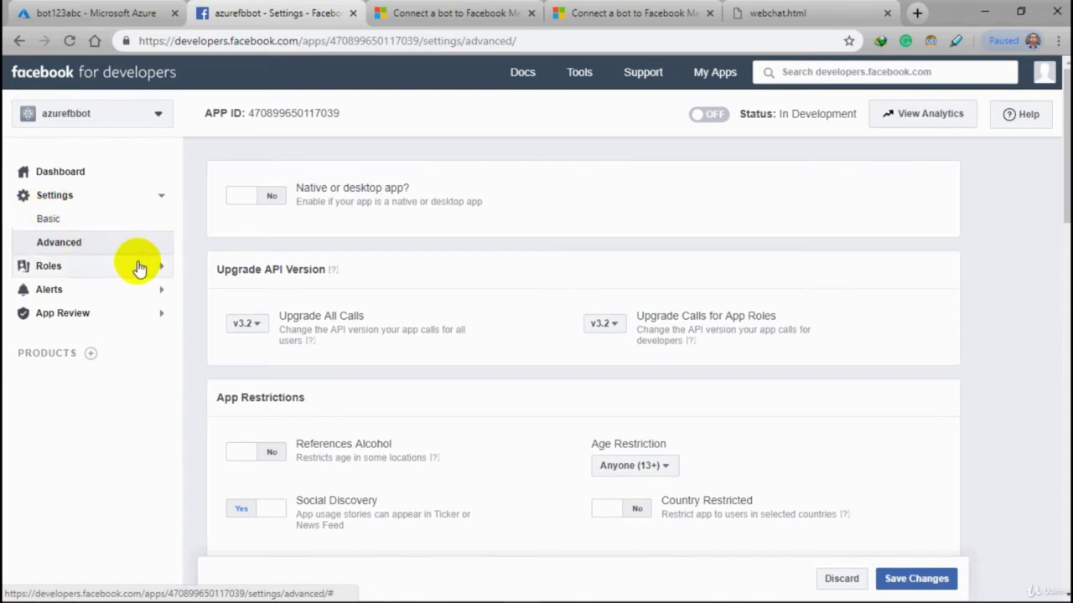
Search the Facebook developers site for "messenger"
left_click(820, 67)
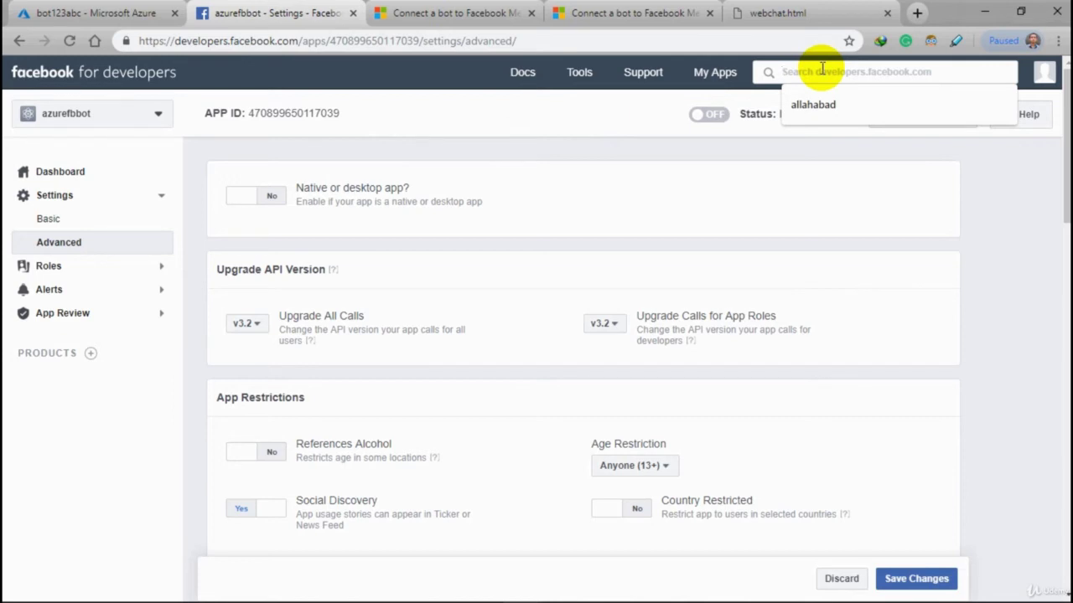
type("f")
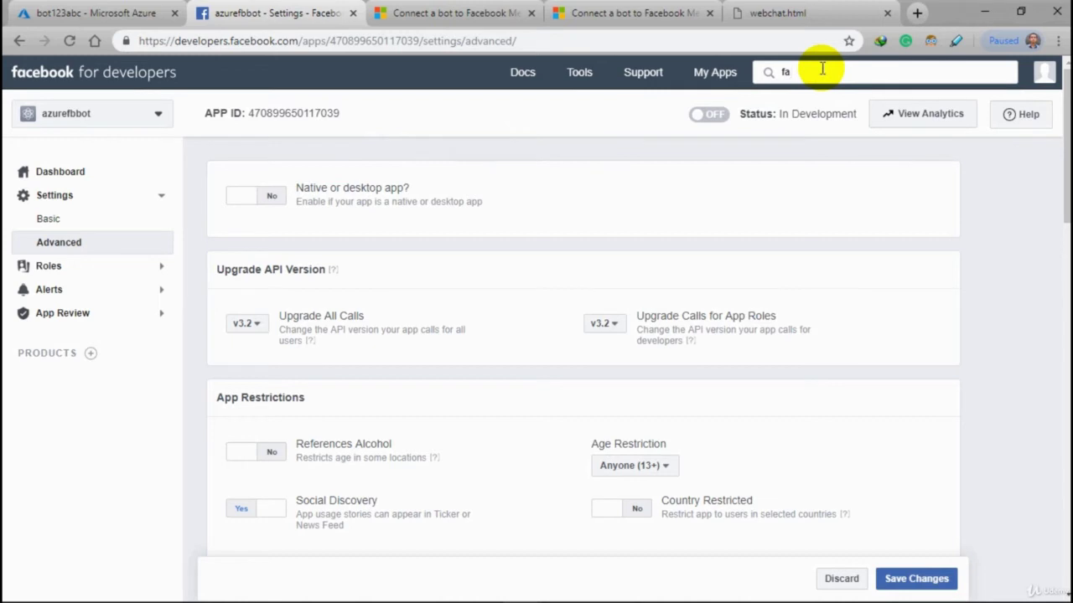
type("a")
key("BackSpace")
key("BackSpace")
type("me")
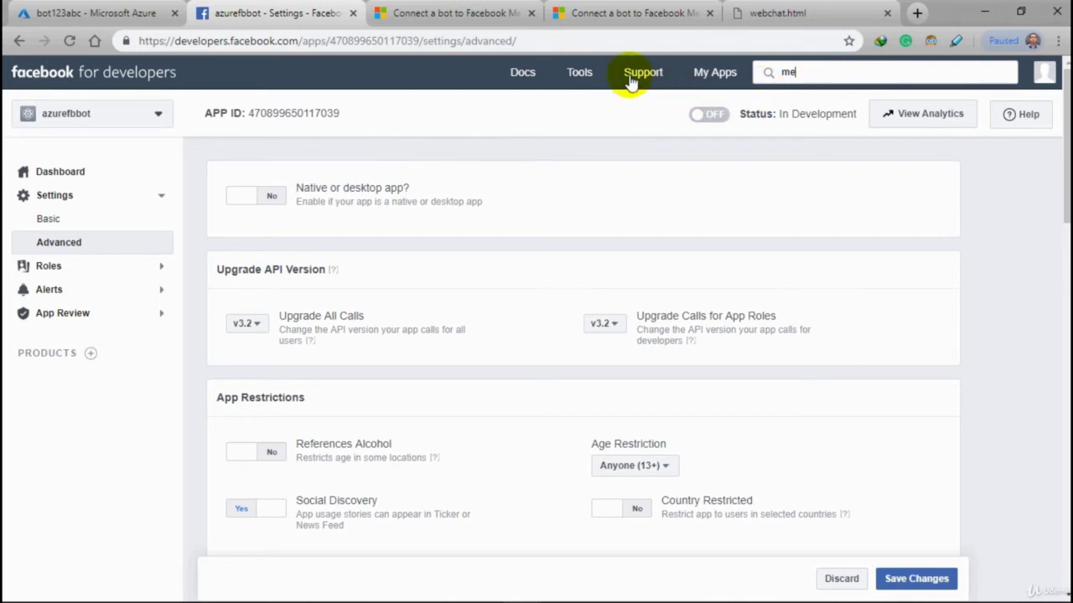
mouse_move(583, 77)
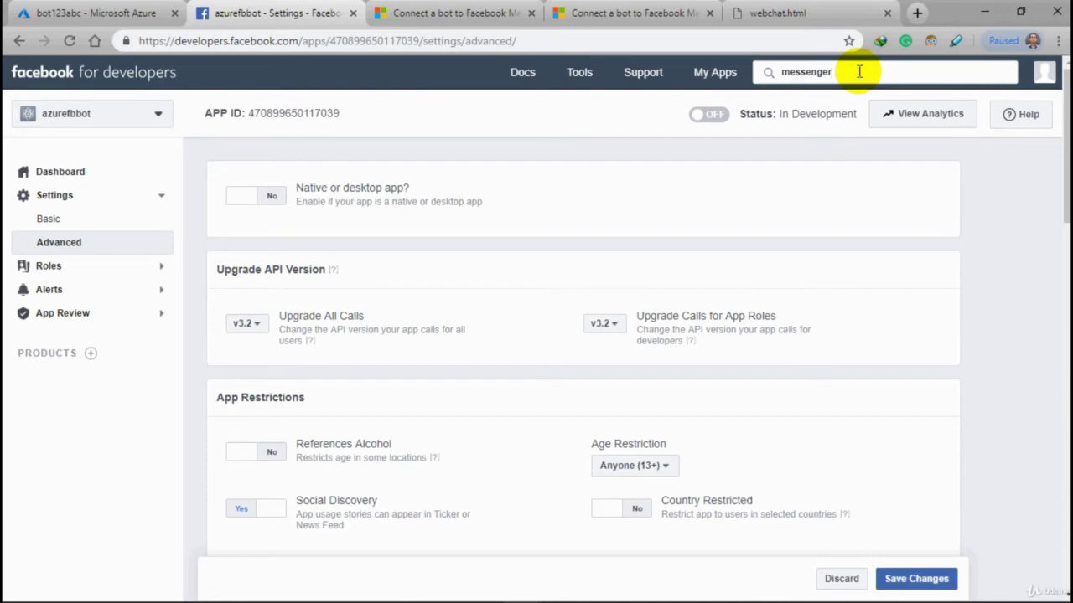
key("Return")
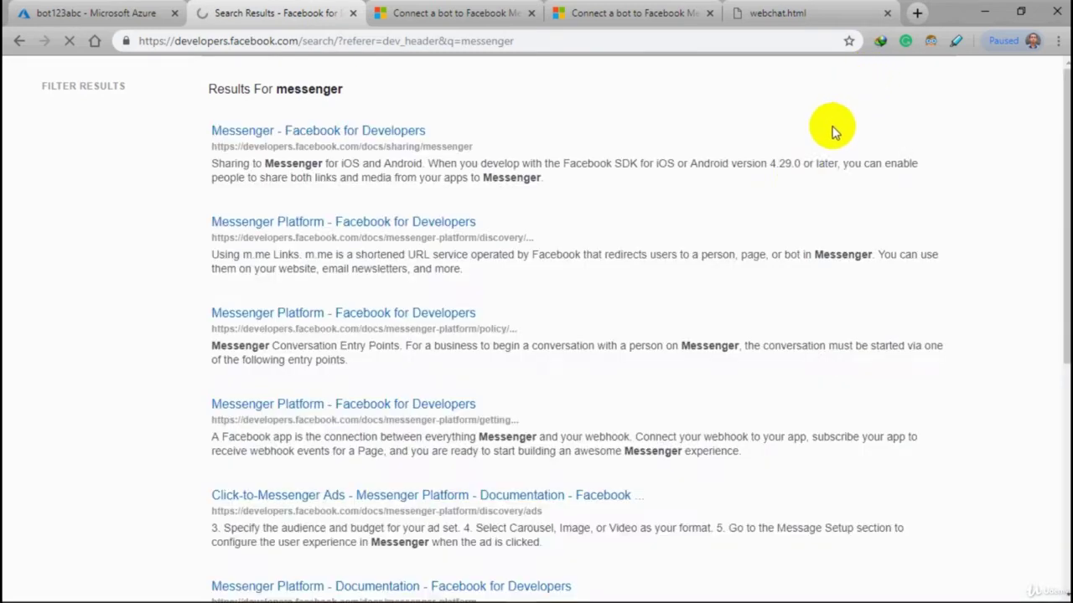
Return to the azurefbbot dashboard and set up the Messenger product for the app
left_click(19, 42)
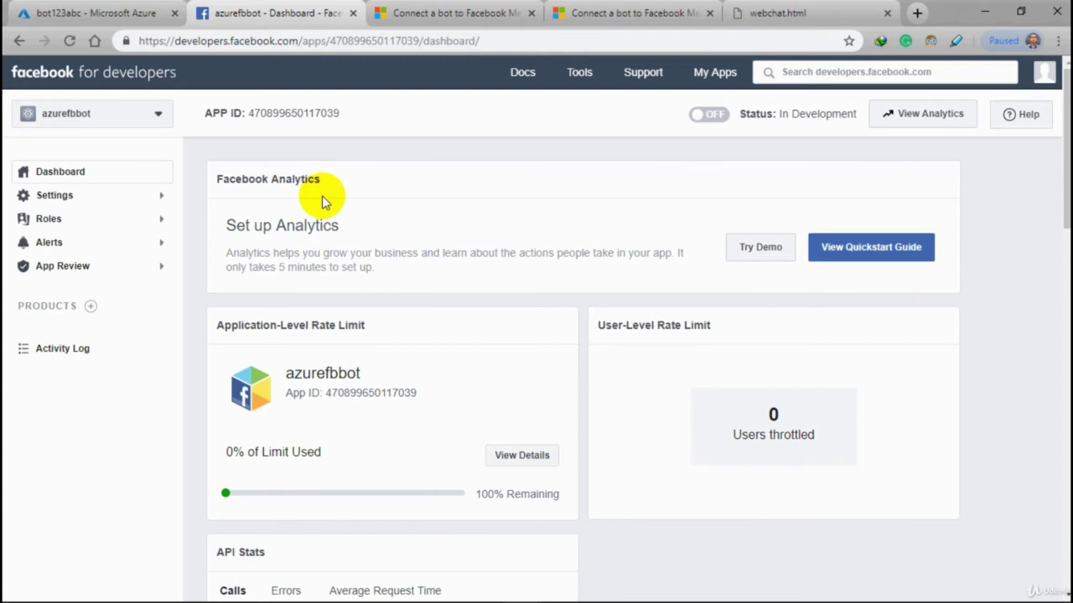
scroll(333, 214, "down", 1)
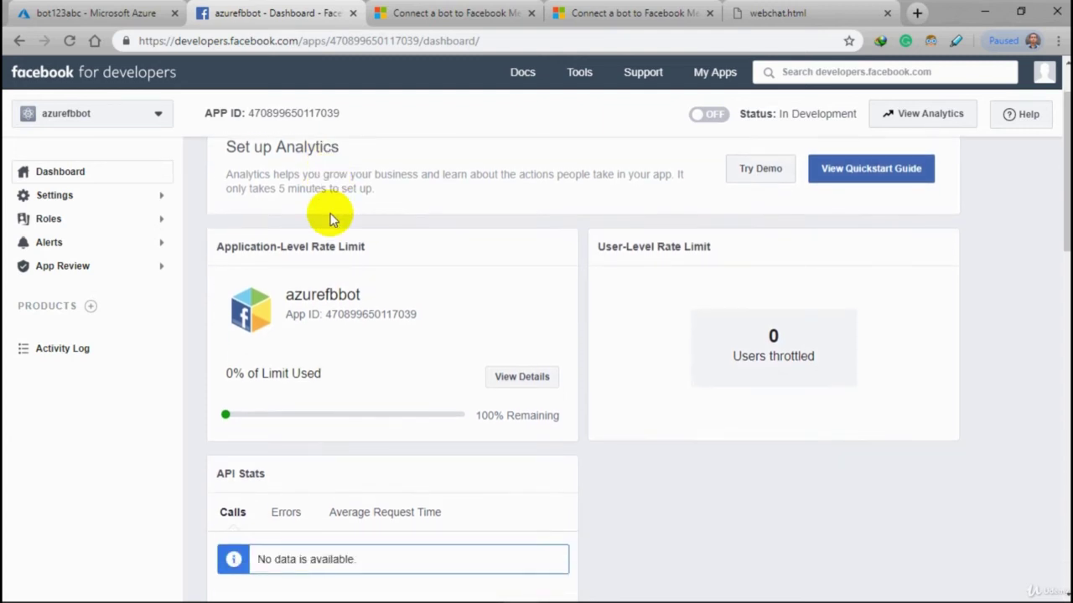
scroll(330, 218, "down", 7)
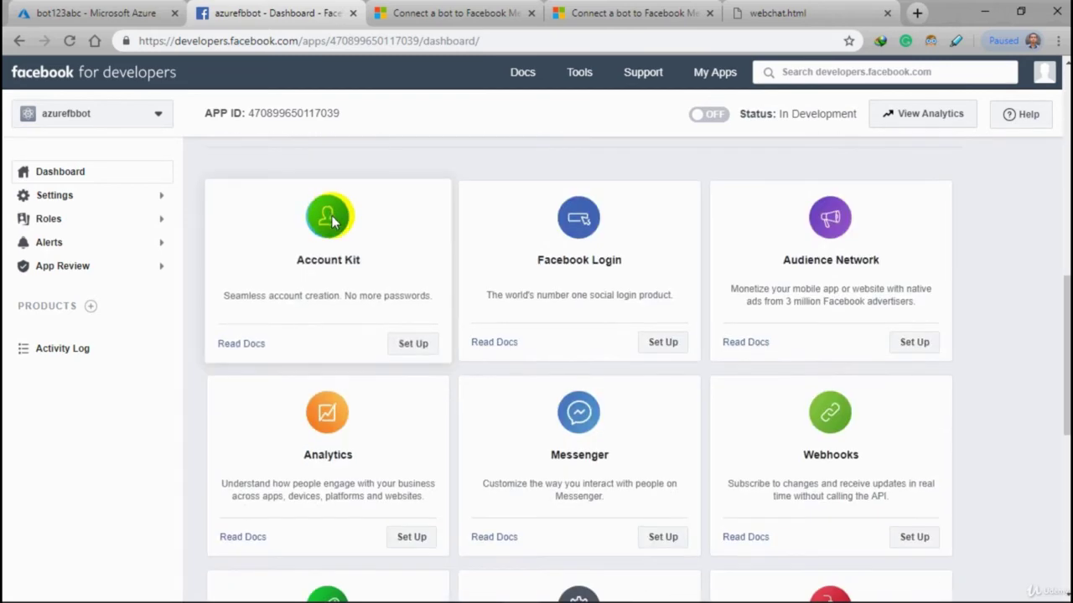
scroll(383, 240, "down", 3)
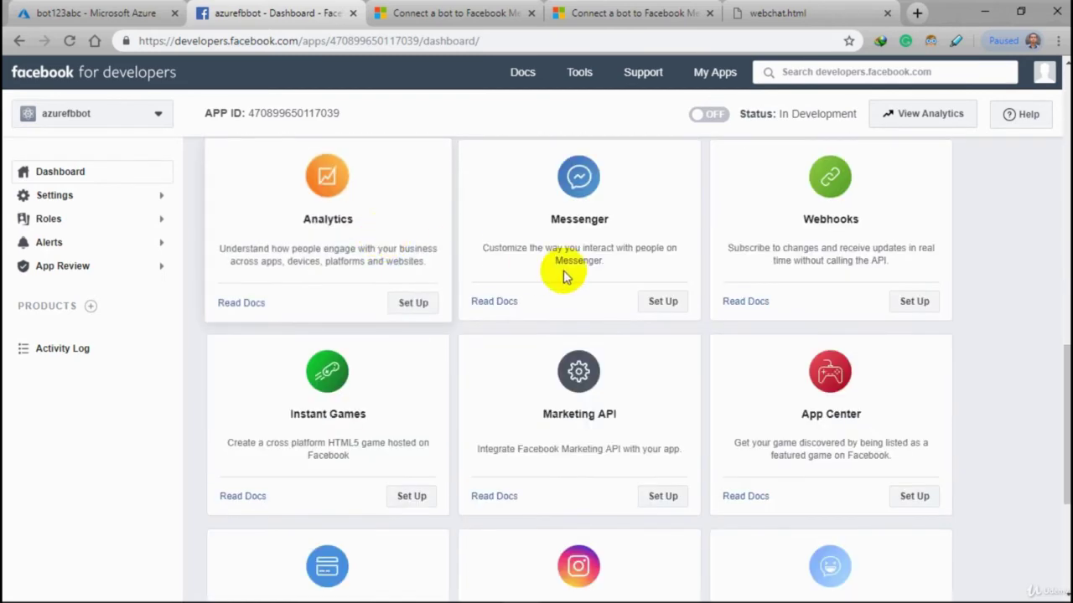
left_click(685, 308)
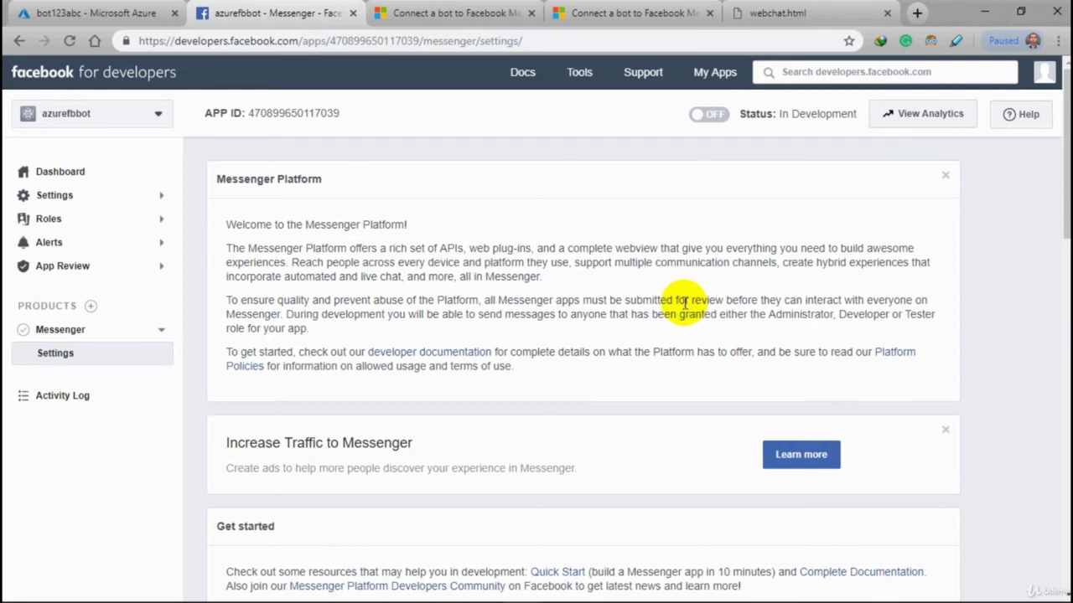
Select the Car page for the page access token in the Messenger settings
scroll(673, 309, "down", 3)
scroll(673, 309, "down", 2)
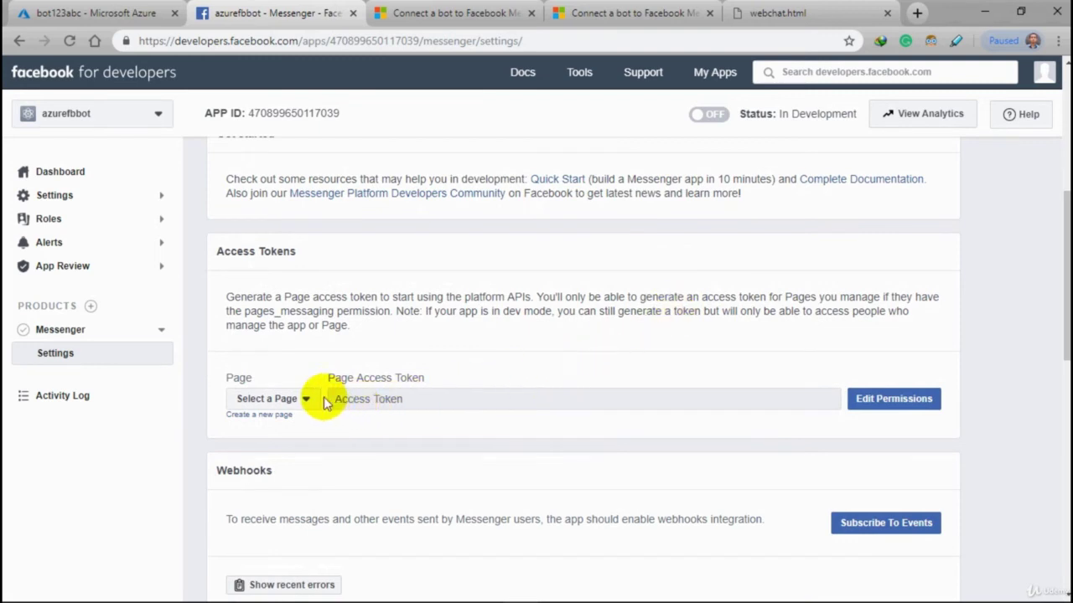
left_click(310, 400)
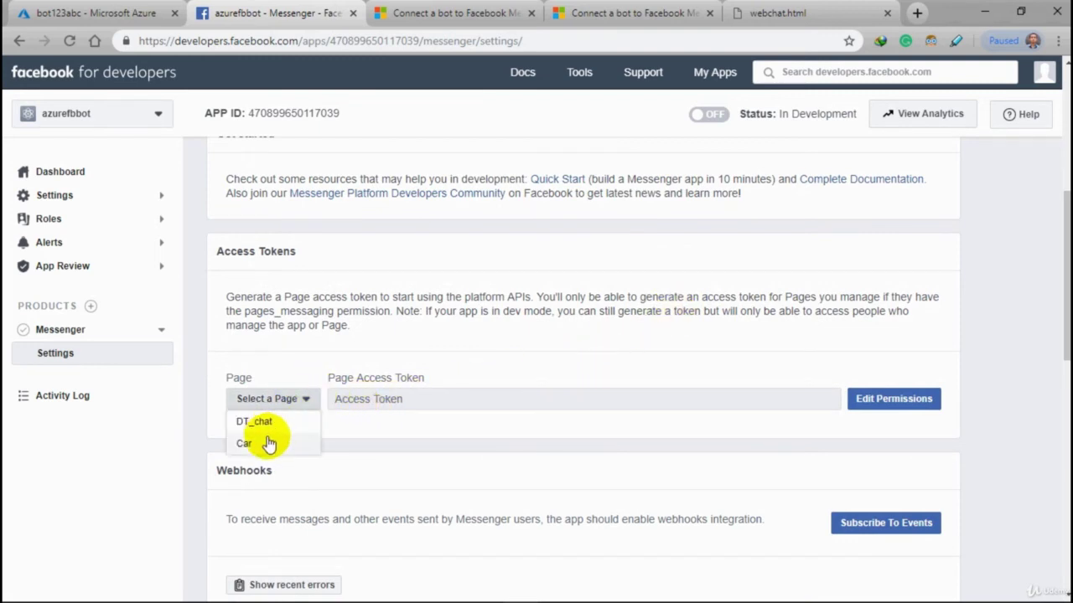
left_click(266, 444)
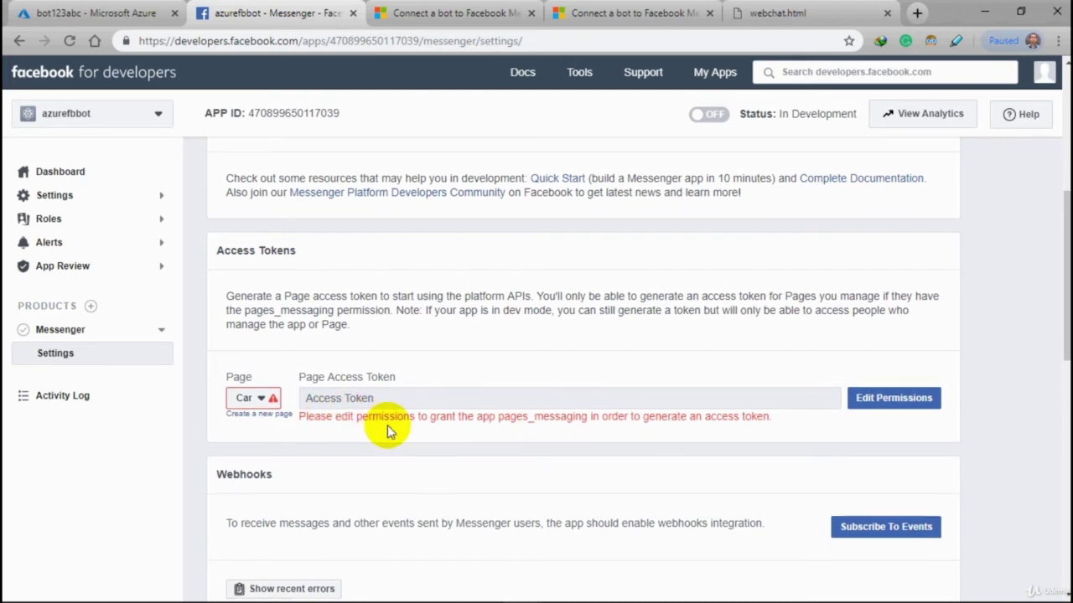
scroll(385, 426, "down", 3)
scroll(344, 427, "up", 5)
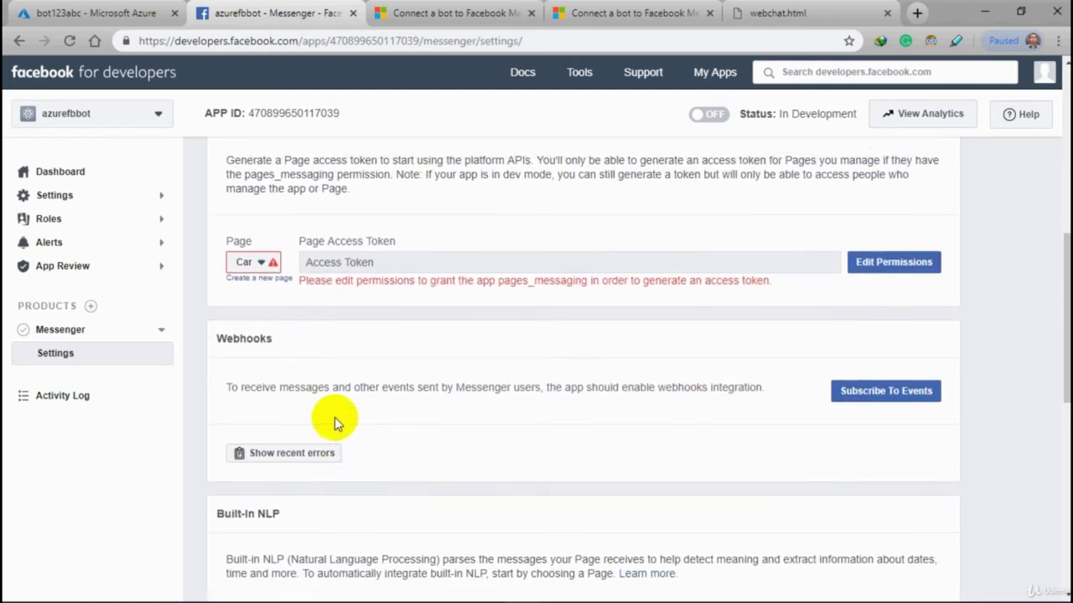
scroll(319, 408, "up", 1)
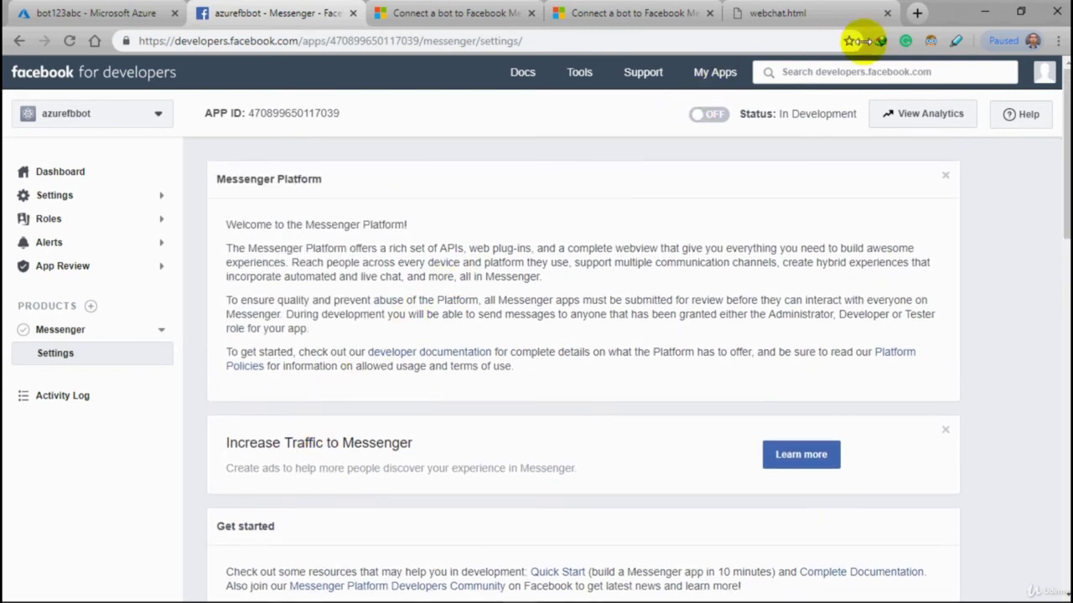
left_click(917, 13)
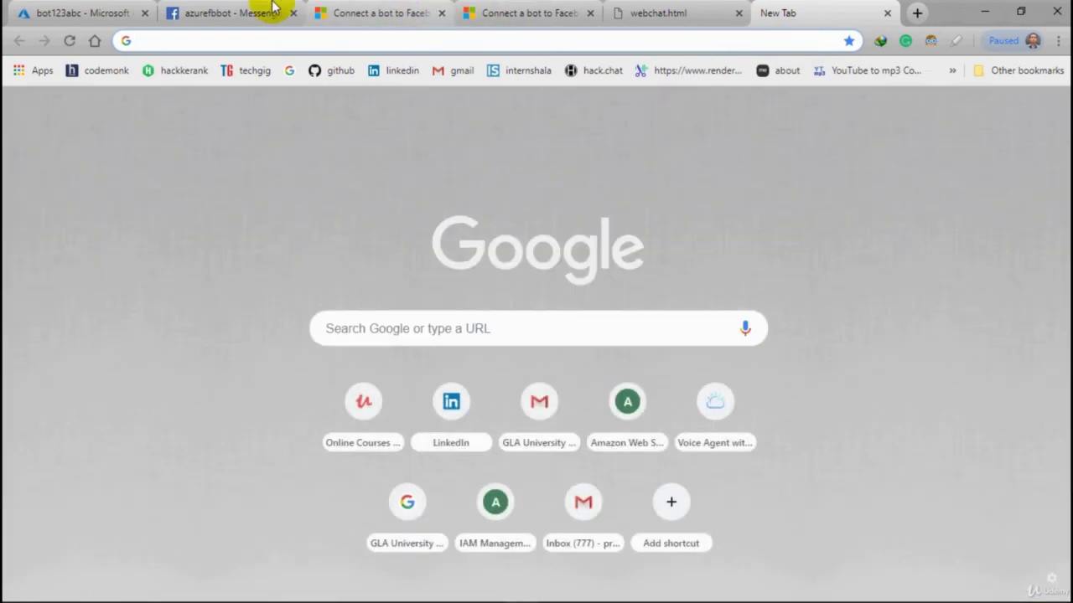
left_click(210, 12)
Start creating a new Facebook page from the Messenger access token settings, choosing the Community or public figure type
scroll(462, 363, "down", 3)
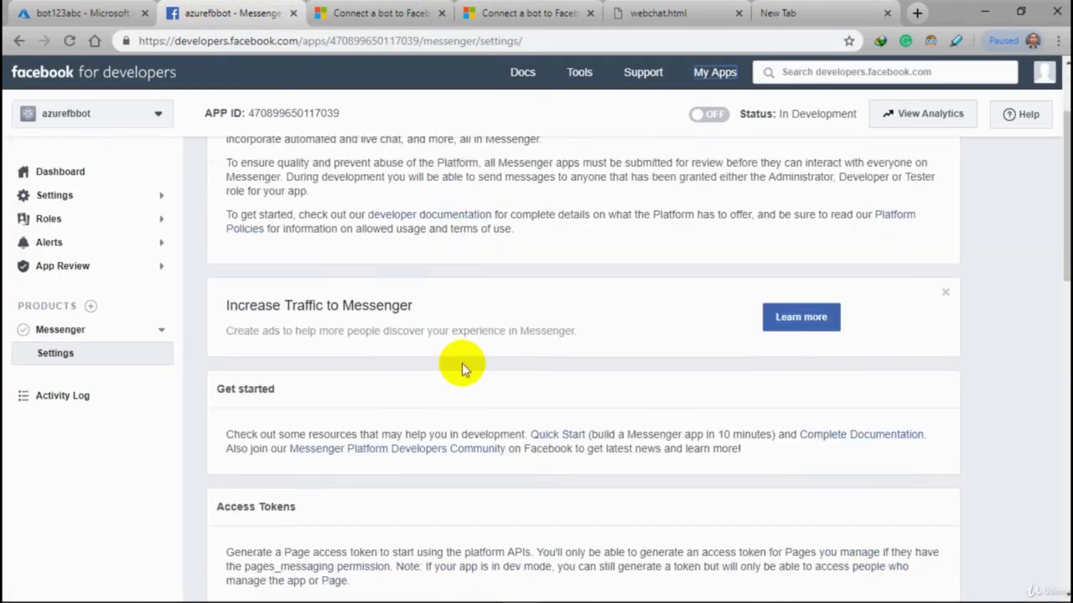
scroll(462, 363, "down", 1)
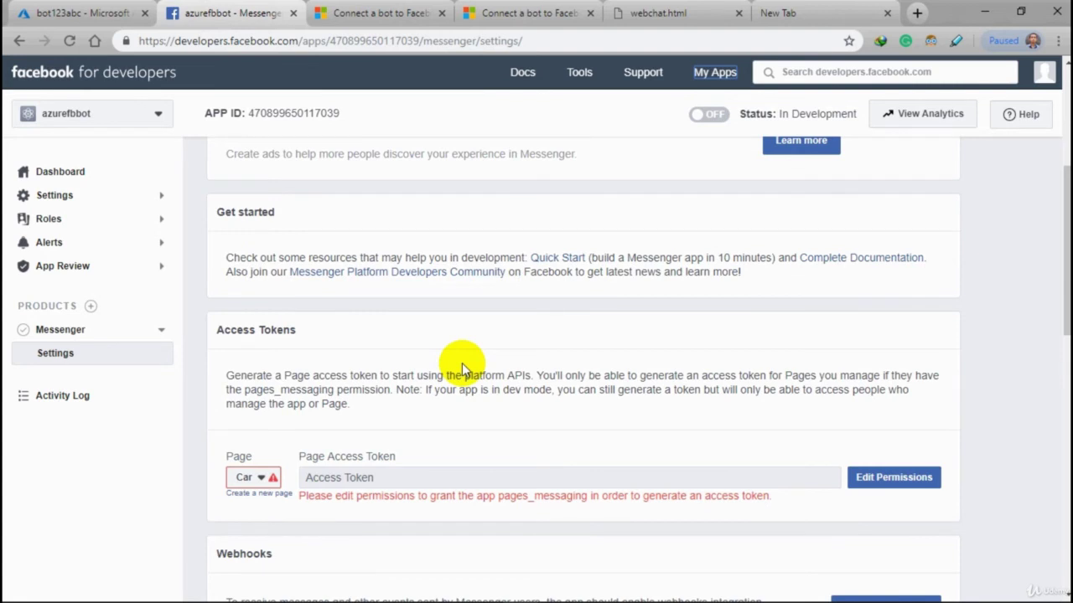
left_click(275, 485)
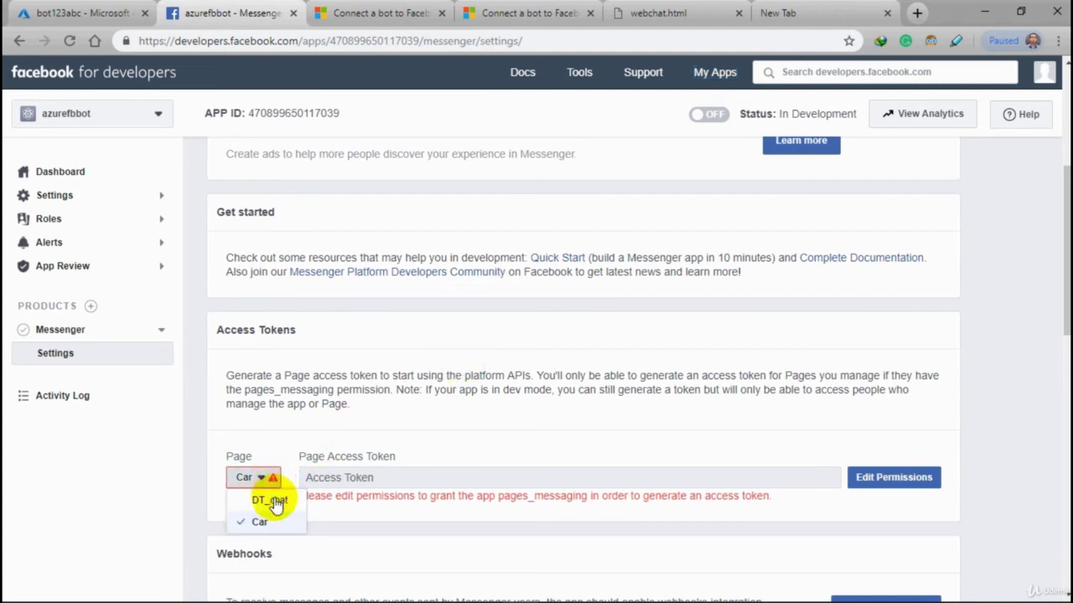
left_click(261, 496)
left_click(278, 496)
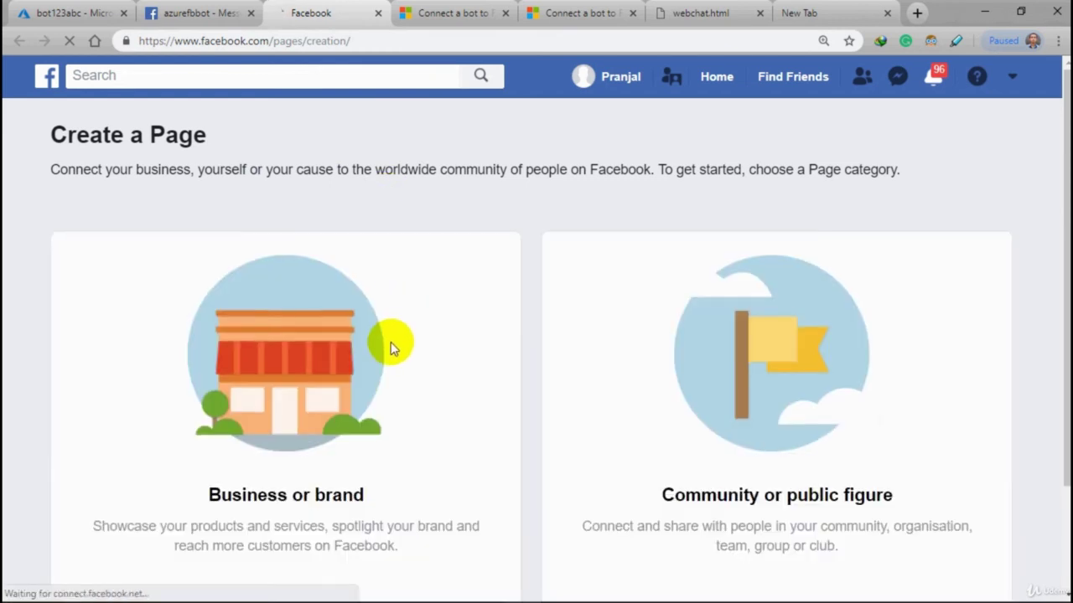
scroll(367, 371, "down", 2)
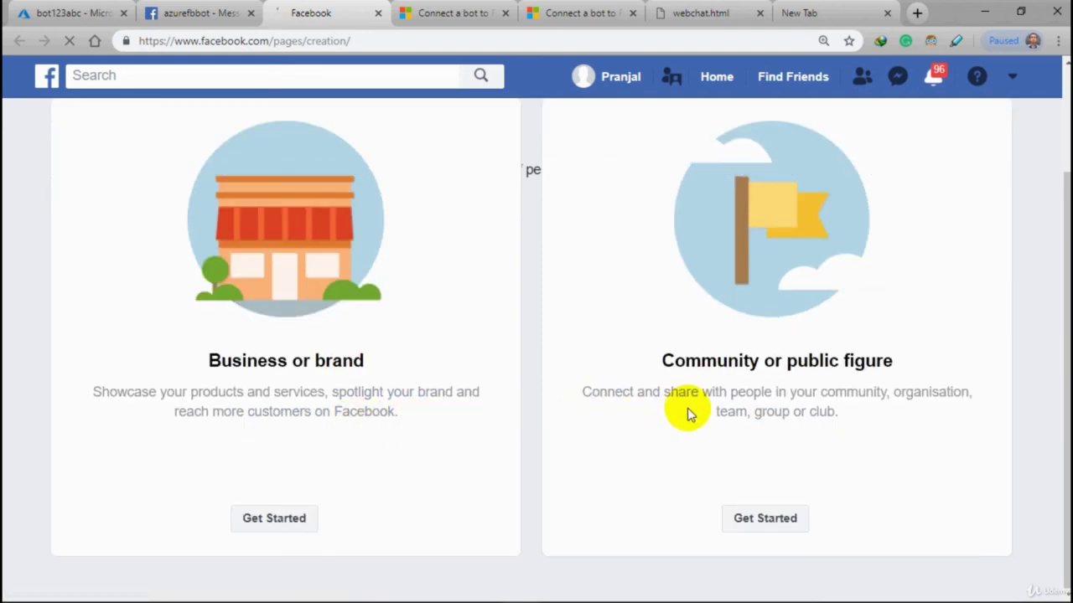
left_click(763, 520)
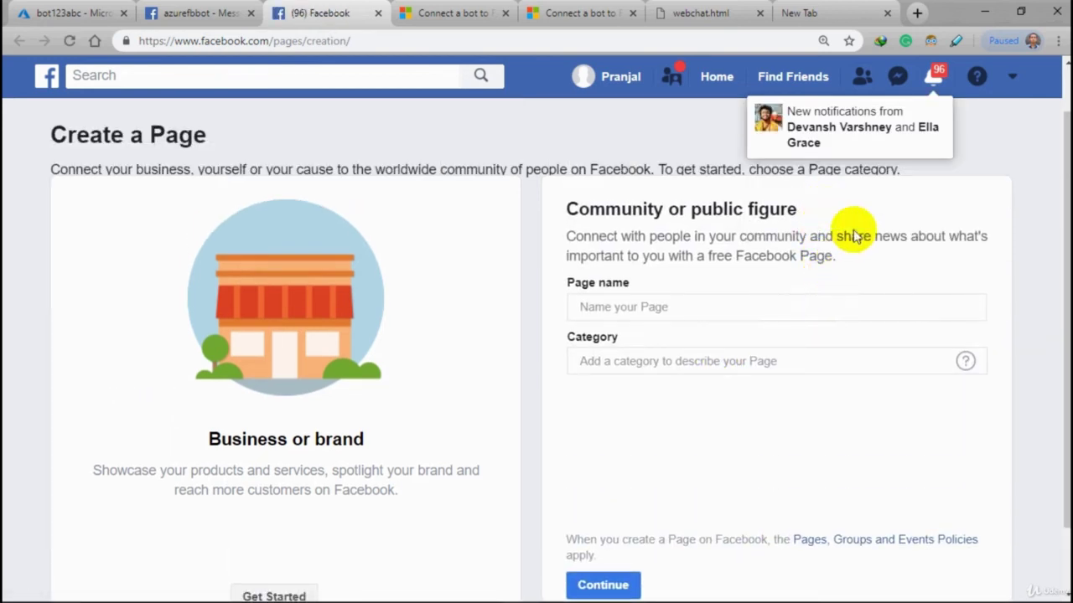
Create the community page with the name Azurefbbot and the category Just for fun
left_click(956, 137)
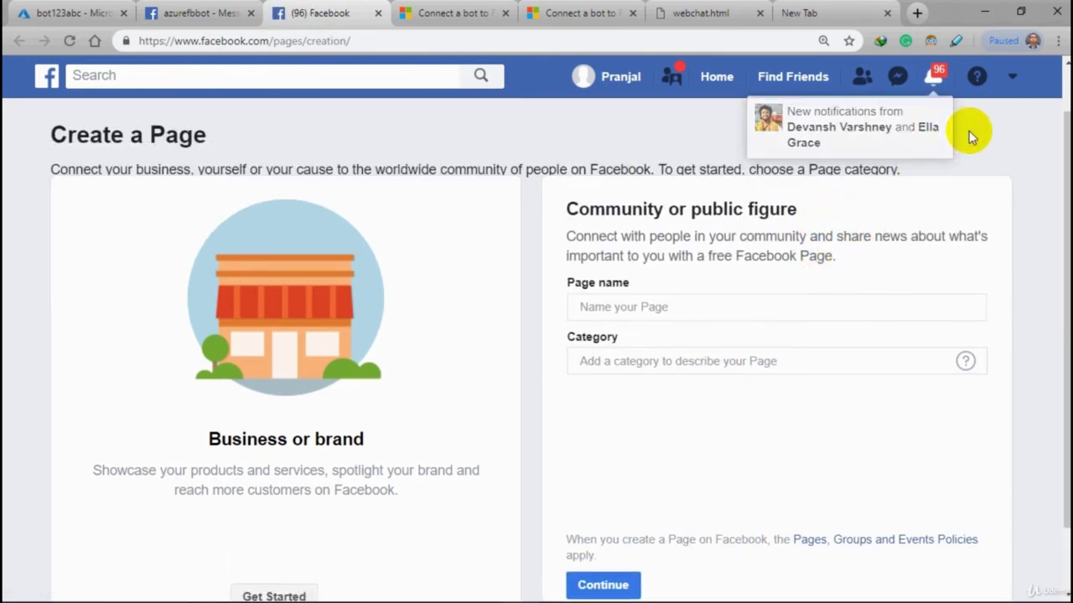
left_click(813, 313)
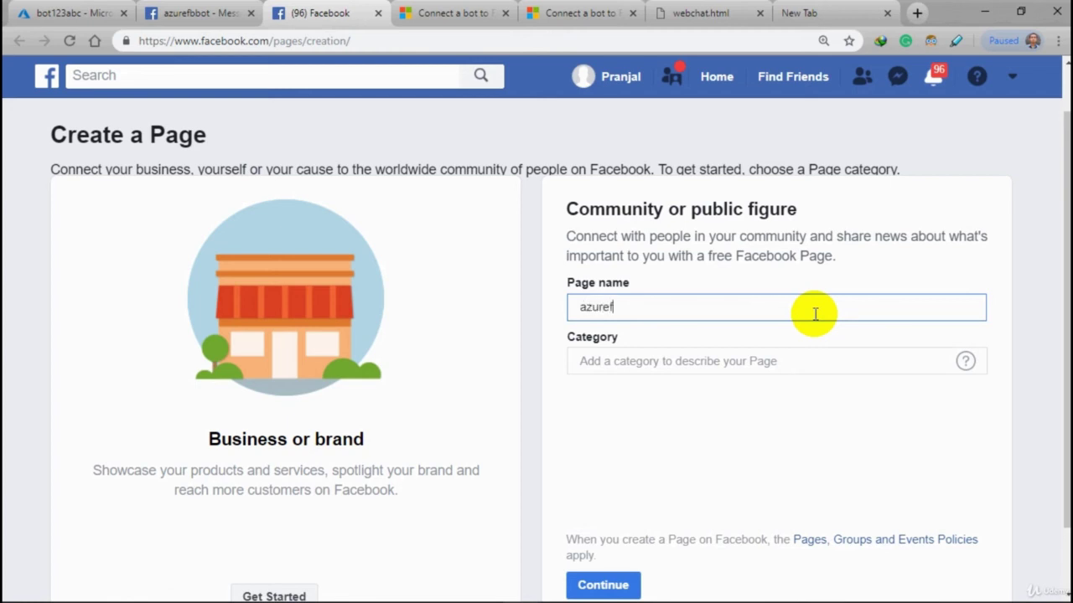
type("ot")
left_click(893, 359)
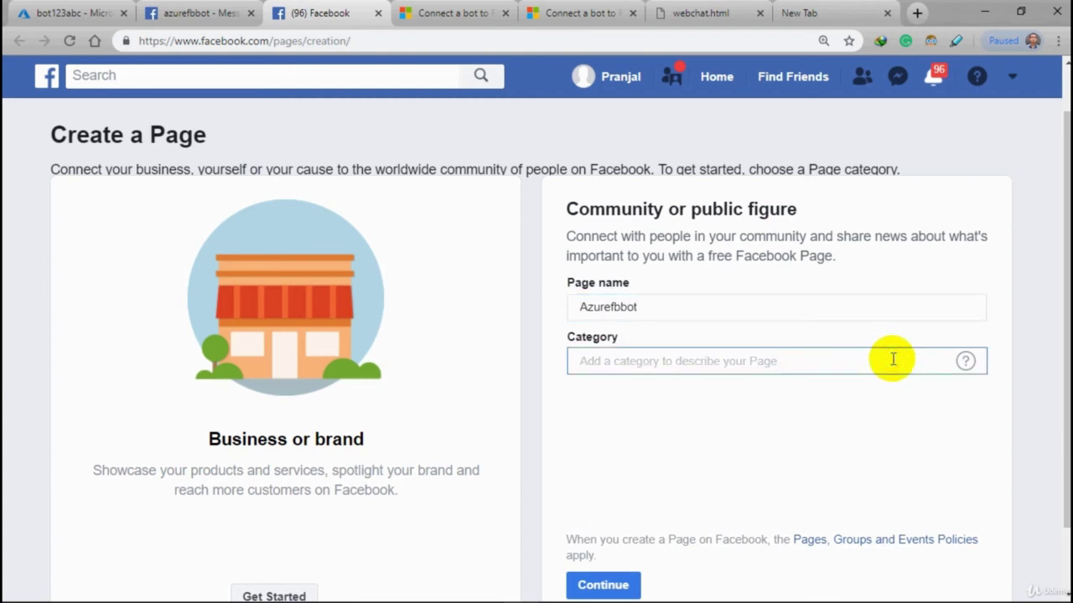
type("fun")
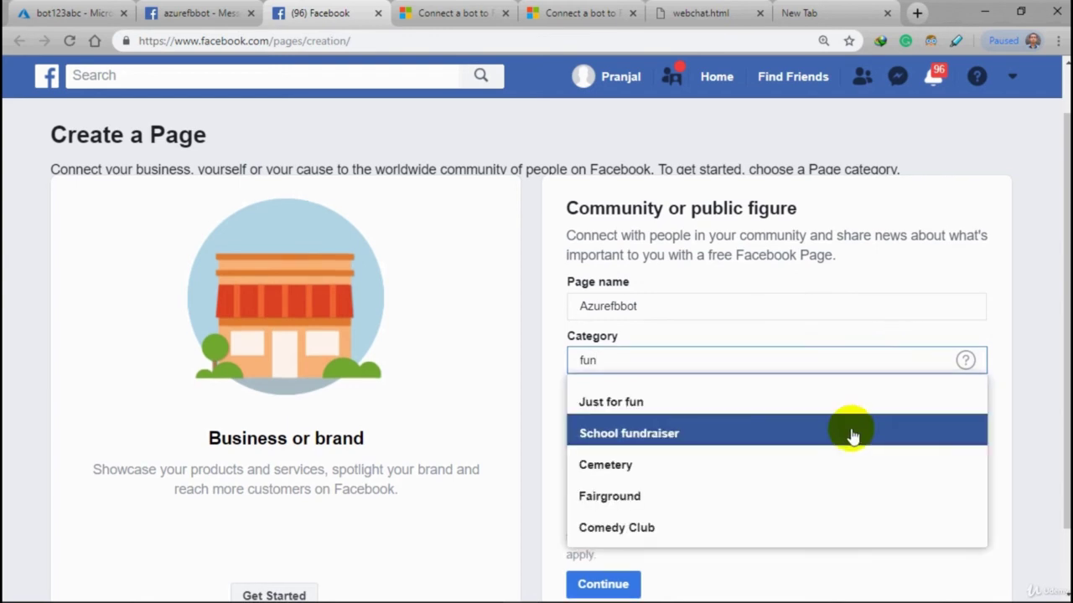
scroll(851, 436, "down", 1)
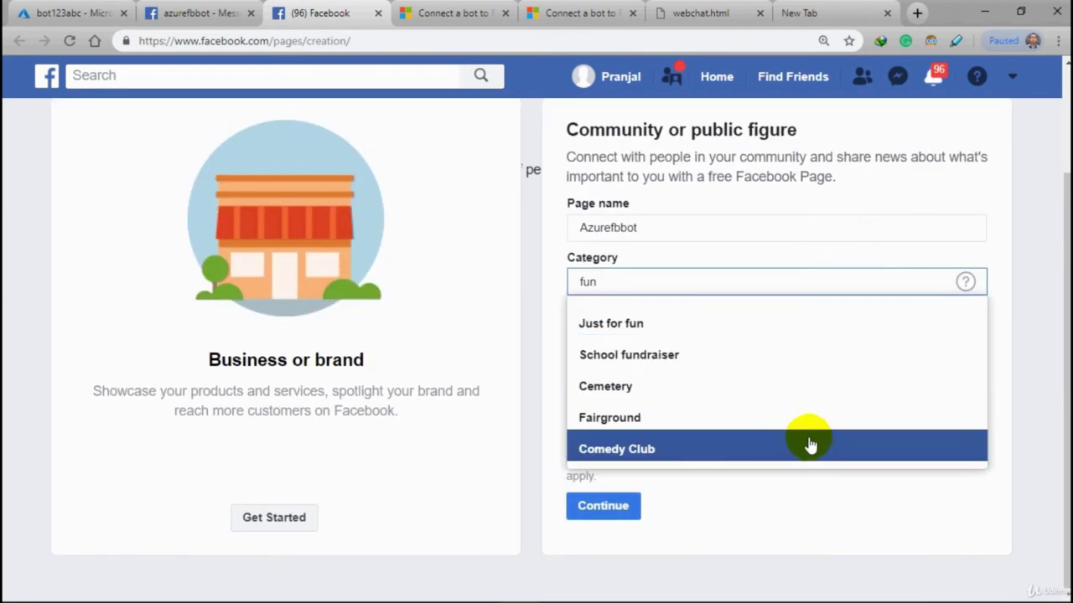
left_click(765, 325)
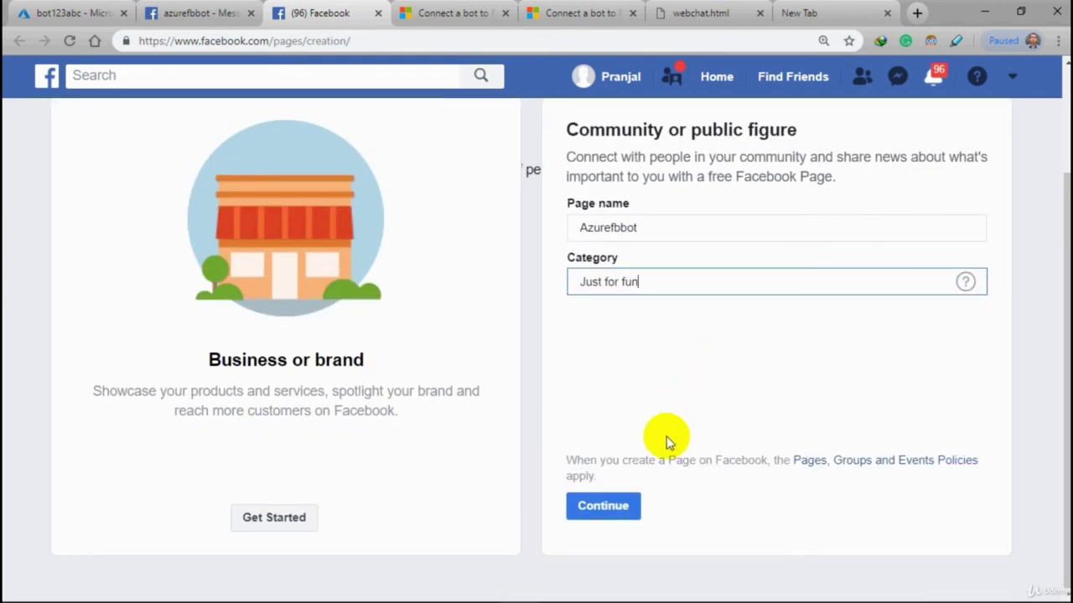
left_click(626, 506)
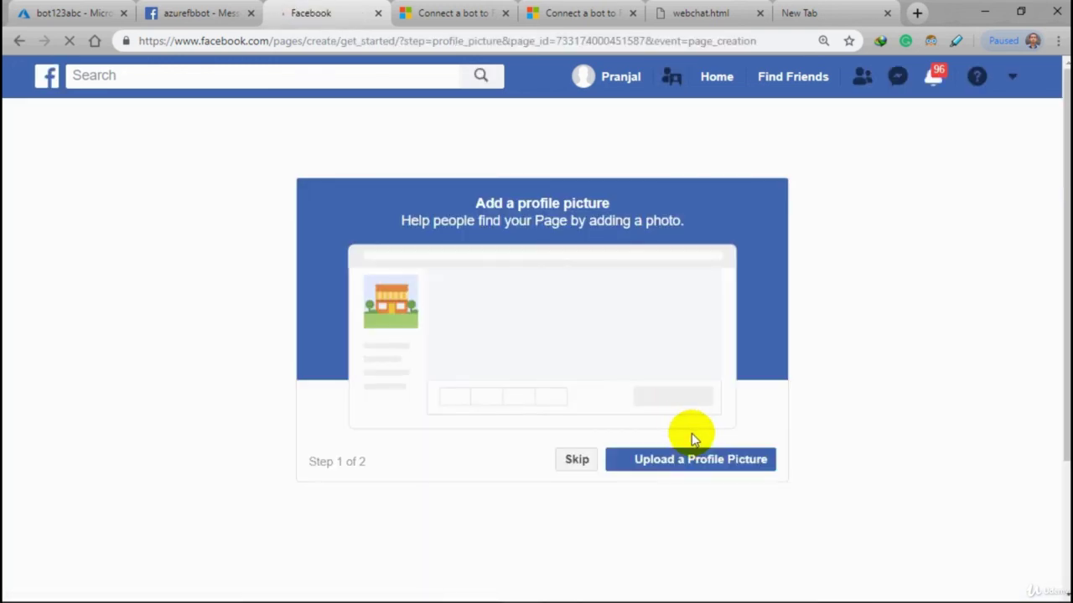
Skip adding a profile picture and a cover photo, and look over the new Azurefbbot page
left_click(575, 461)
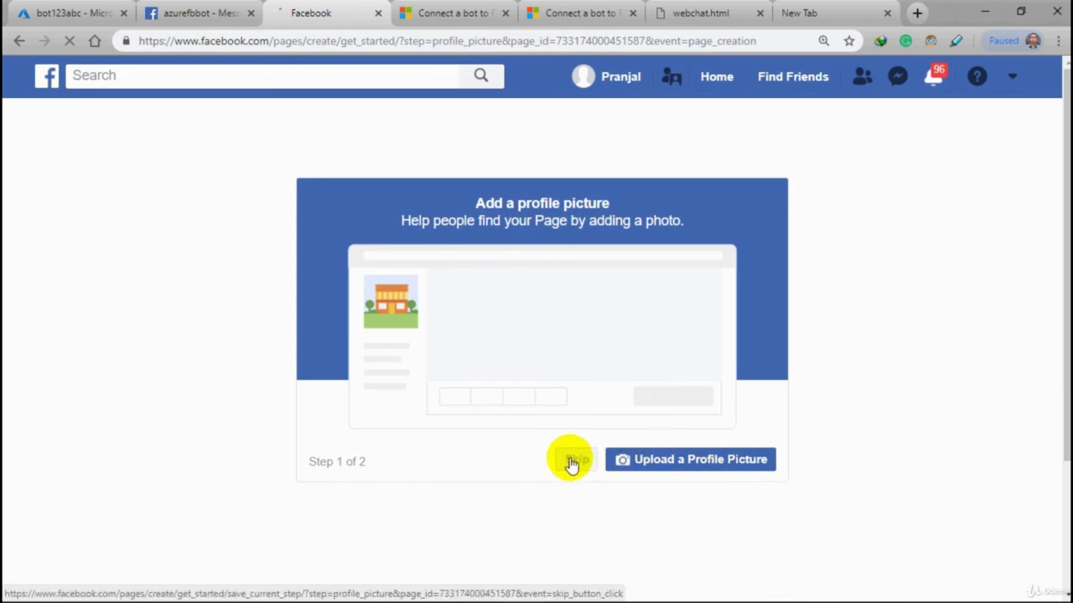
left_click(571, 463)
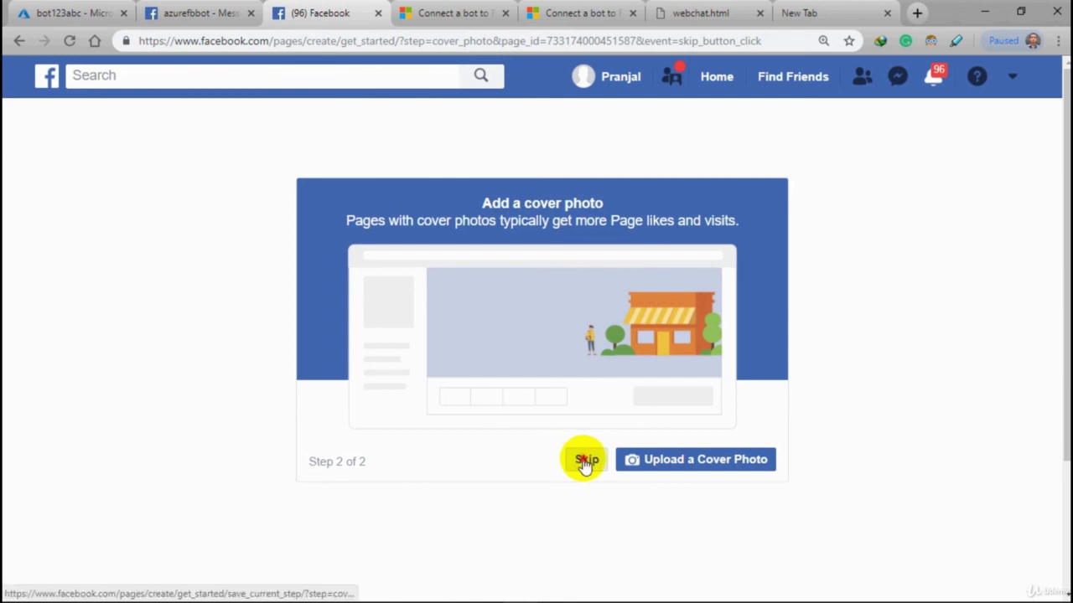
left_click(585, 461)
left_click(585, 461)
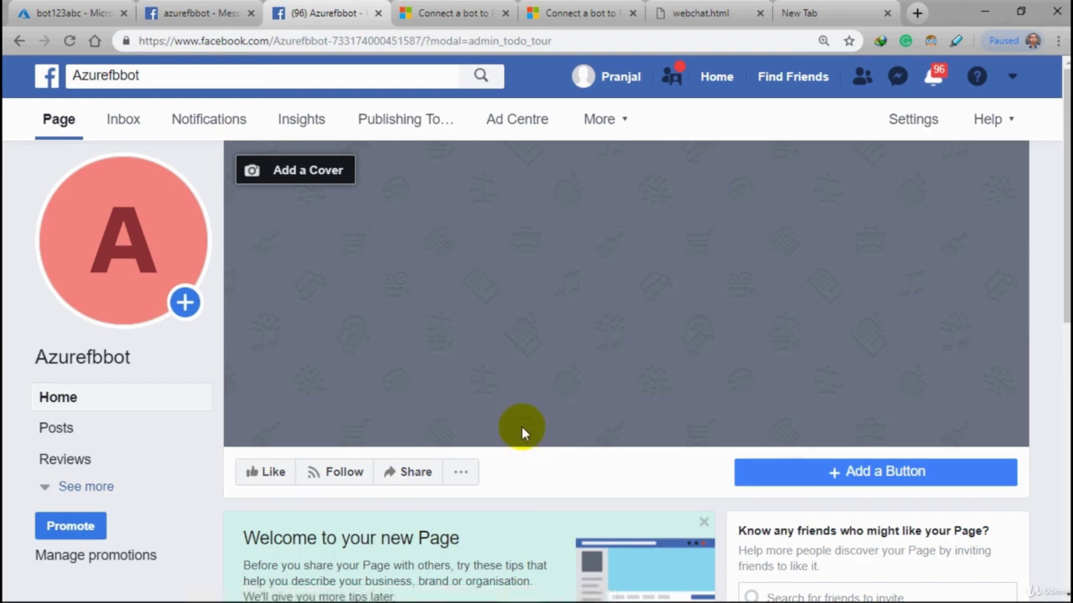
scroll(521, 426, "down", 9)
scroll(522, 427, "up", 5)
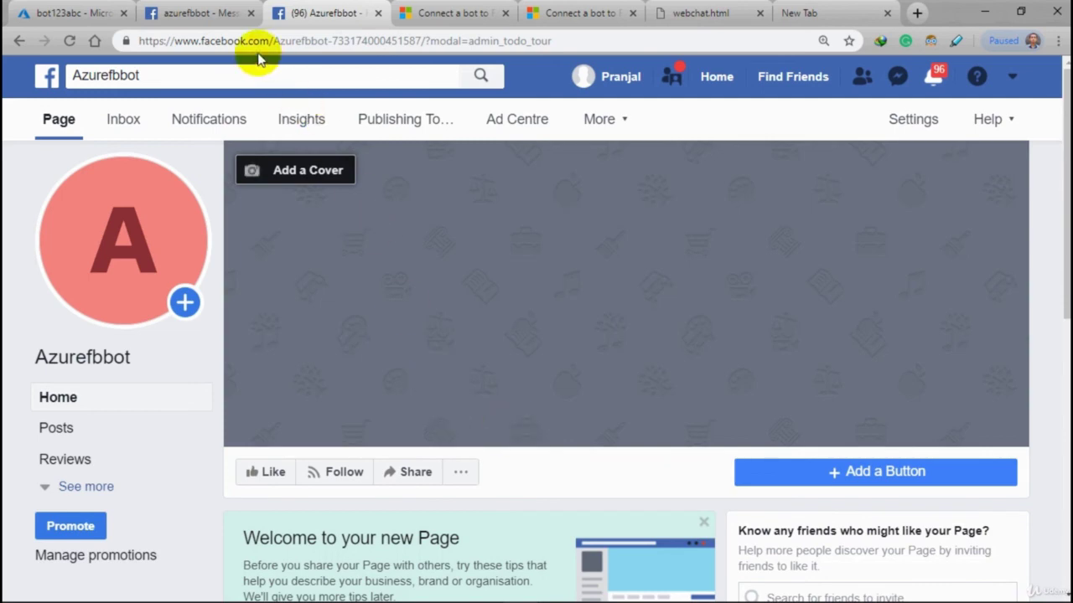
Return to the azurefbbot Messenger settings and check the access token page list for the new page
left_click(209, 13)
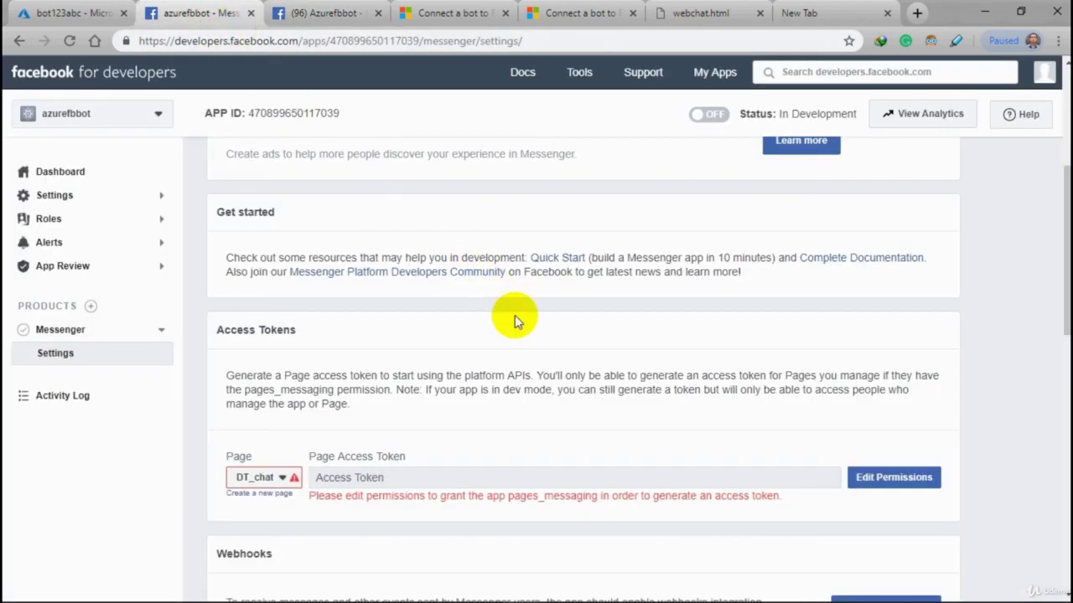
left_click(283, 475)
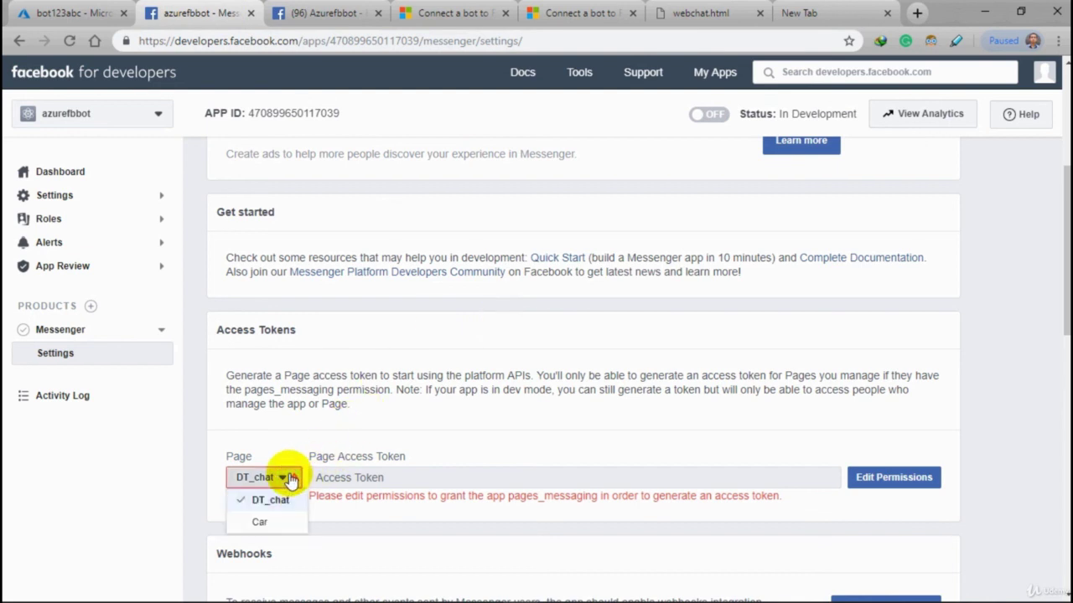
left_click(390, 416)
scroll(369, 369, "up", 4)
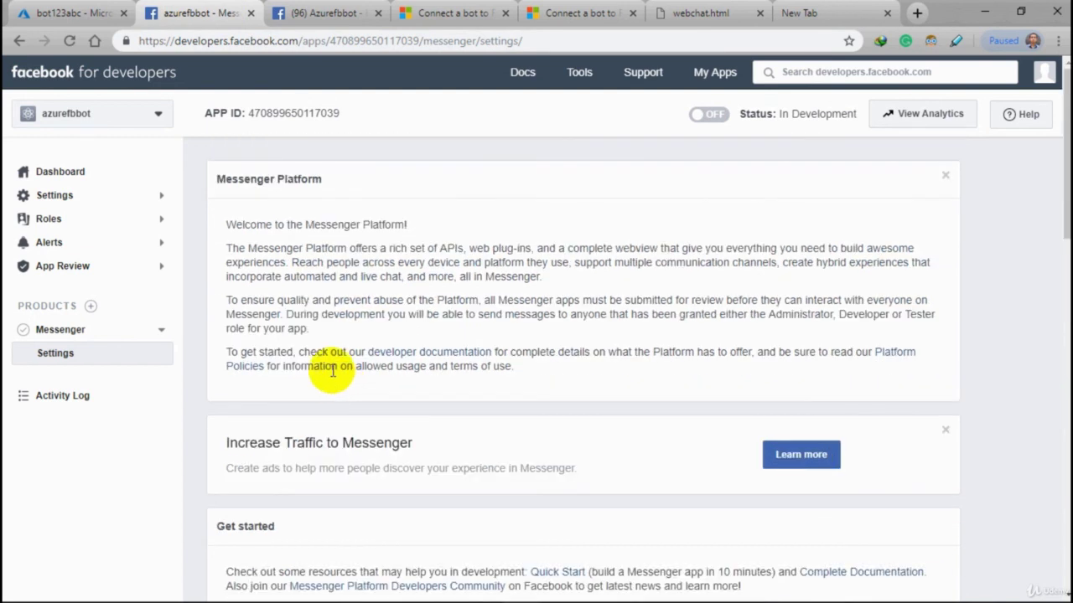
Reload the Messenger settings and look through the access token, webhooks, Built-in NLP and app review sections
left_click(70, 40)
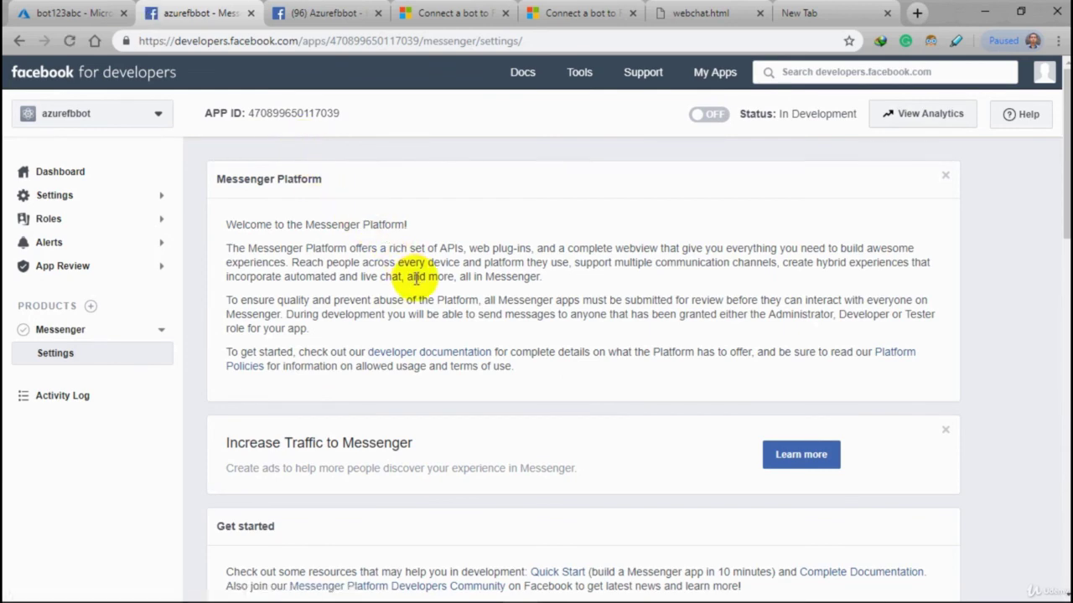
scroll(414, 218, "down", 7)
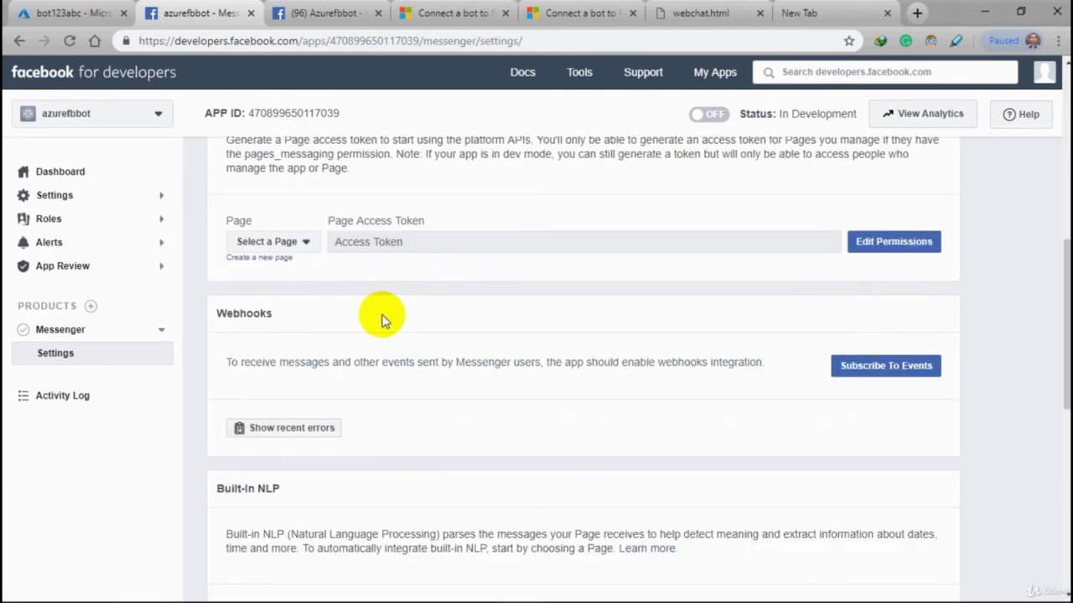
scroll(379, 315, "down", 2)
scroll(378, 316, "up", 6)
scroll(379, 315, "down", 8)
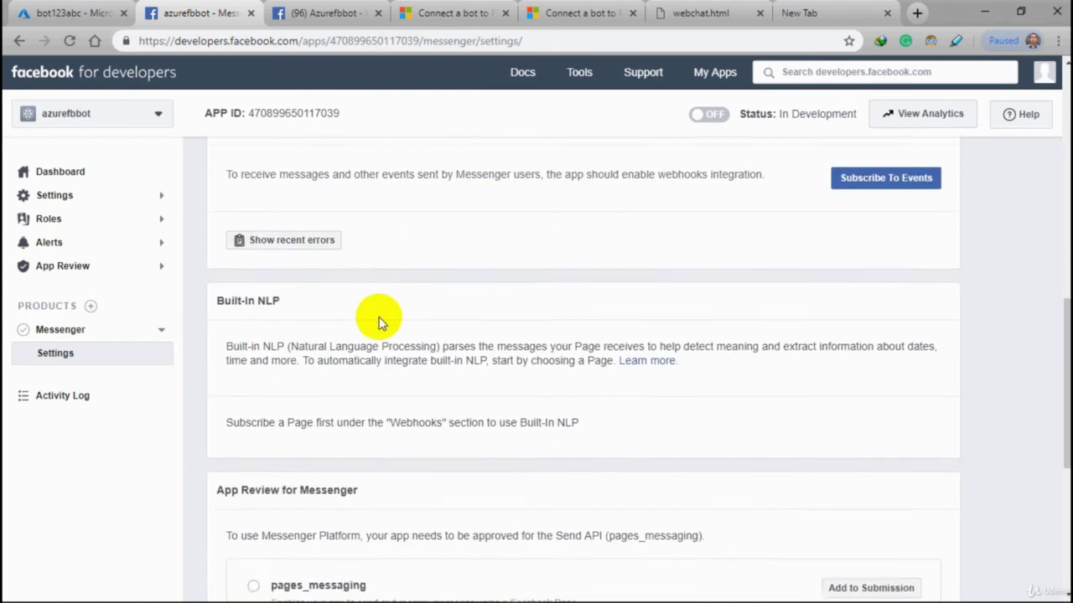
scroll(379, 319, "up", 3)
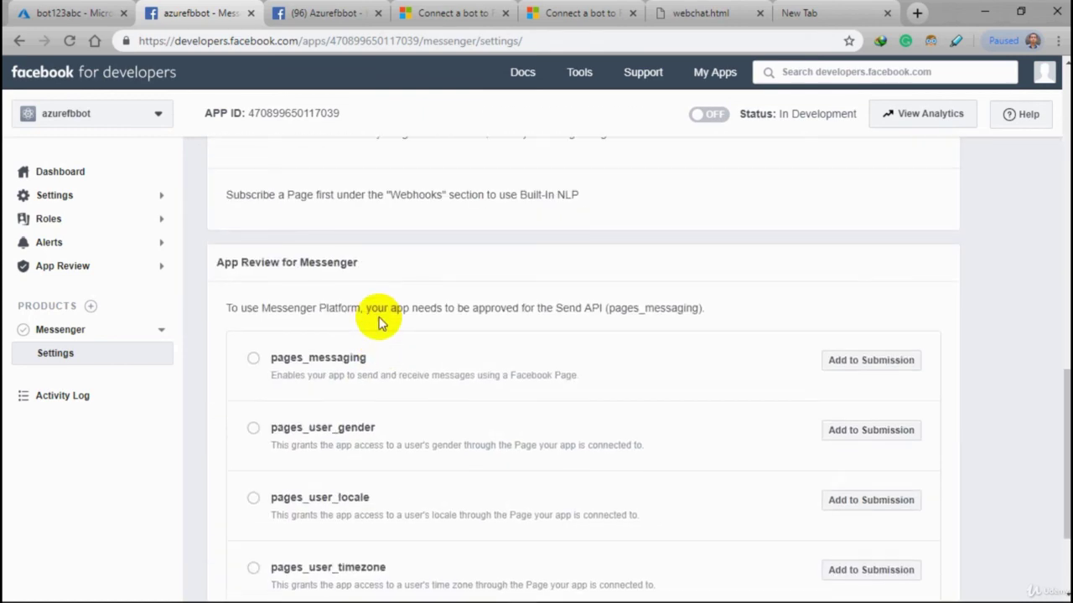